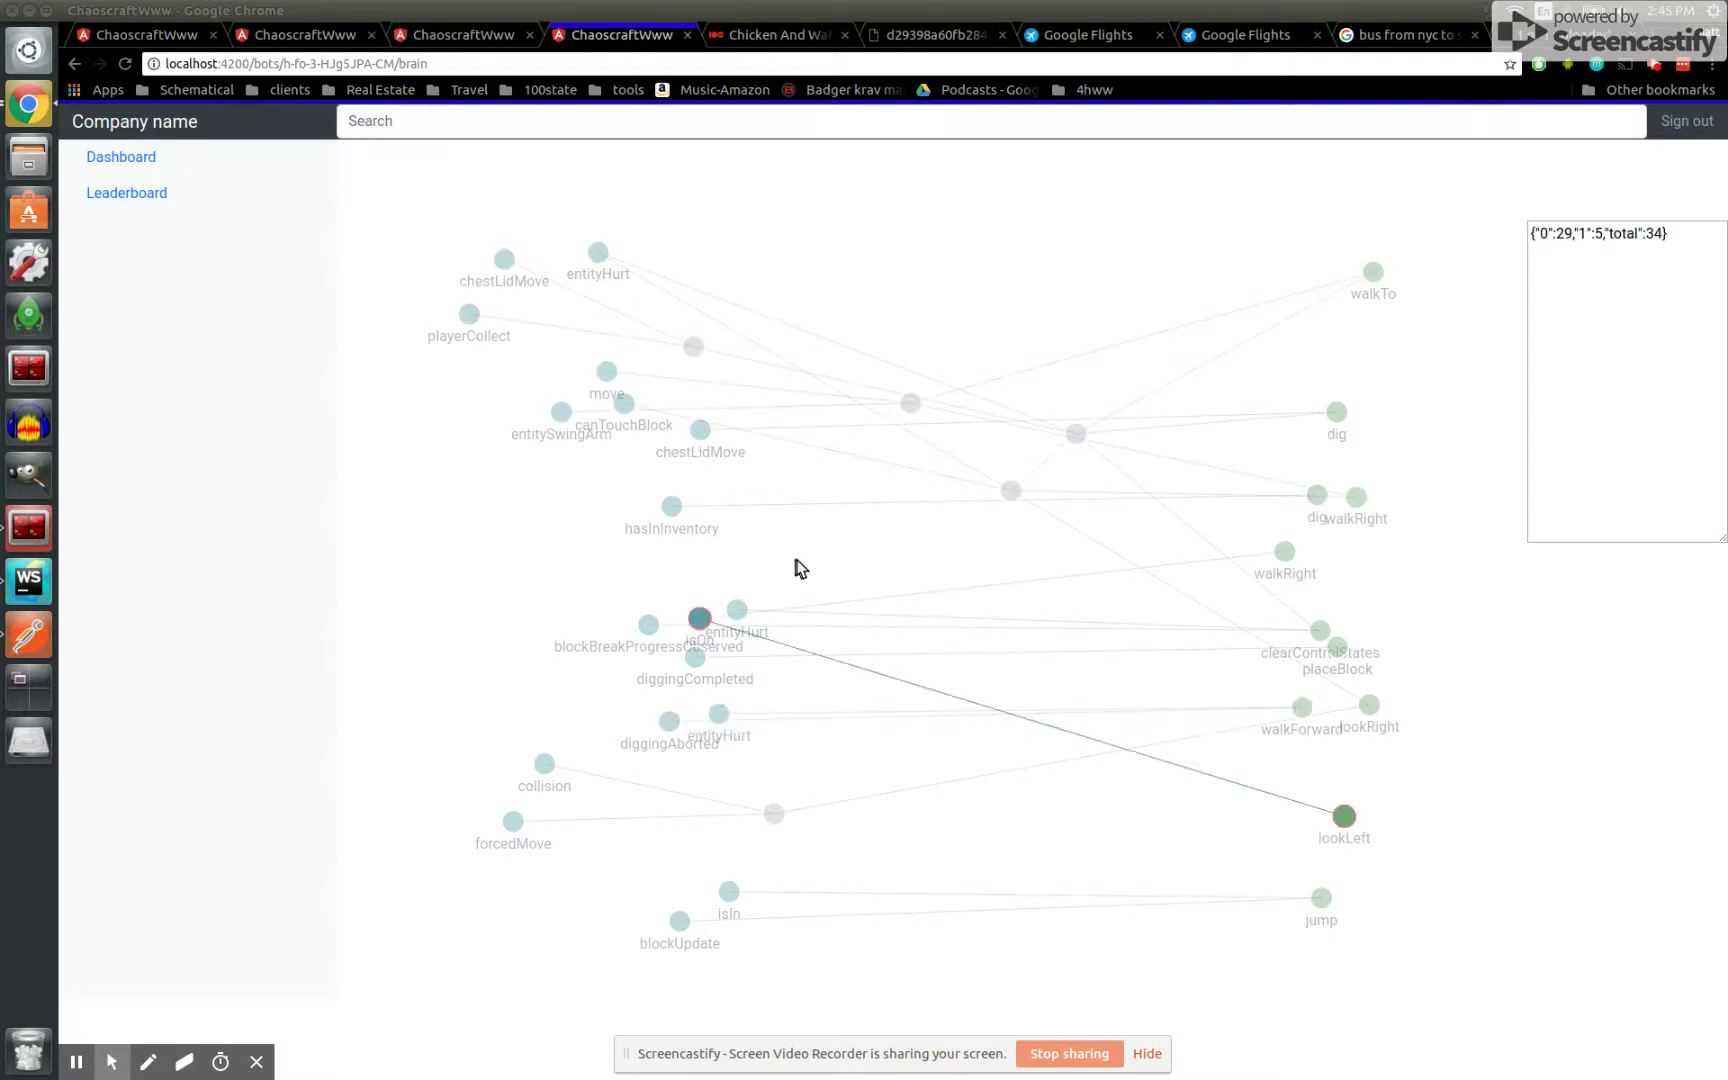
Inspect the details of two middle nodes, both dig outputs and the walkRight output they connect to in the brain graph
click(1014, 492)
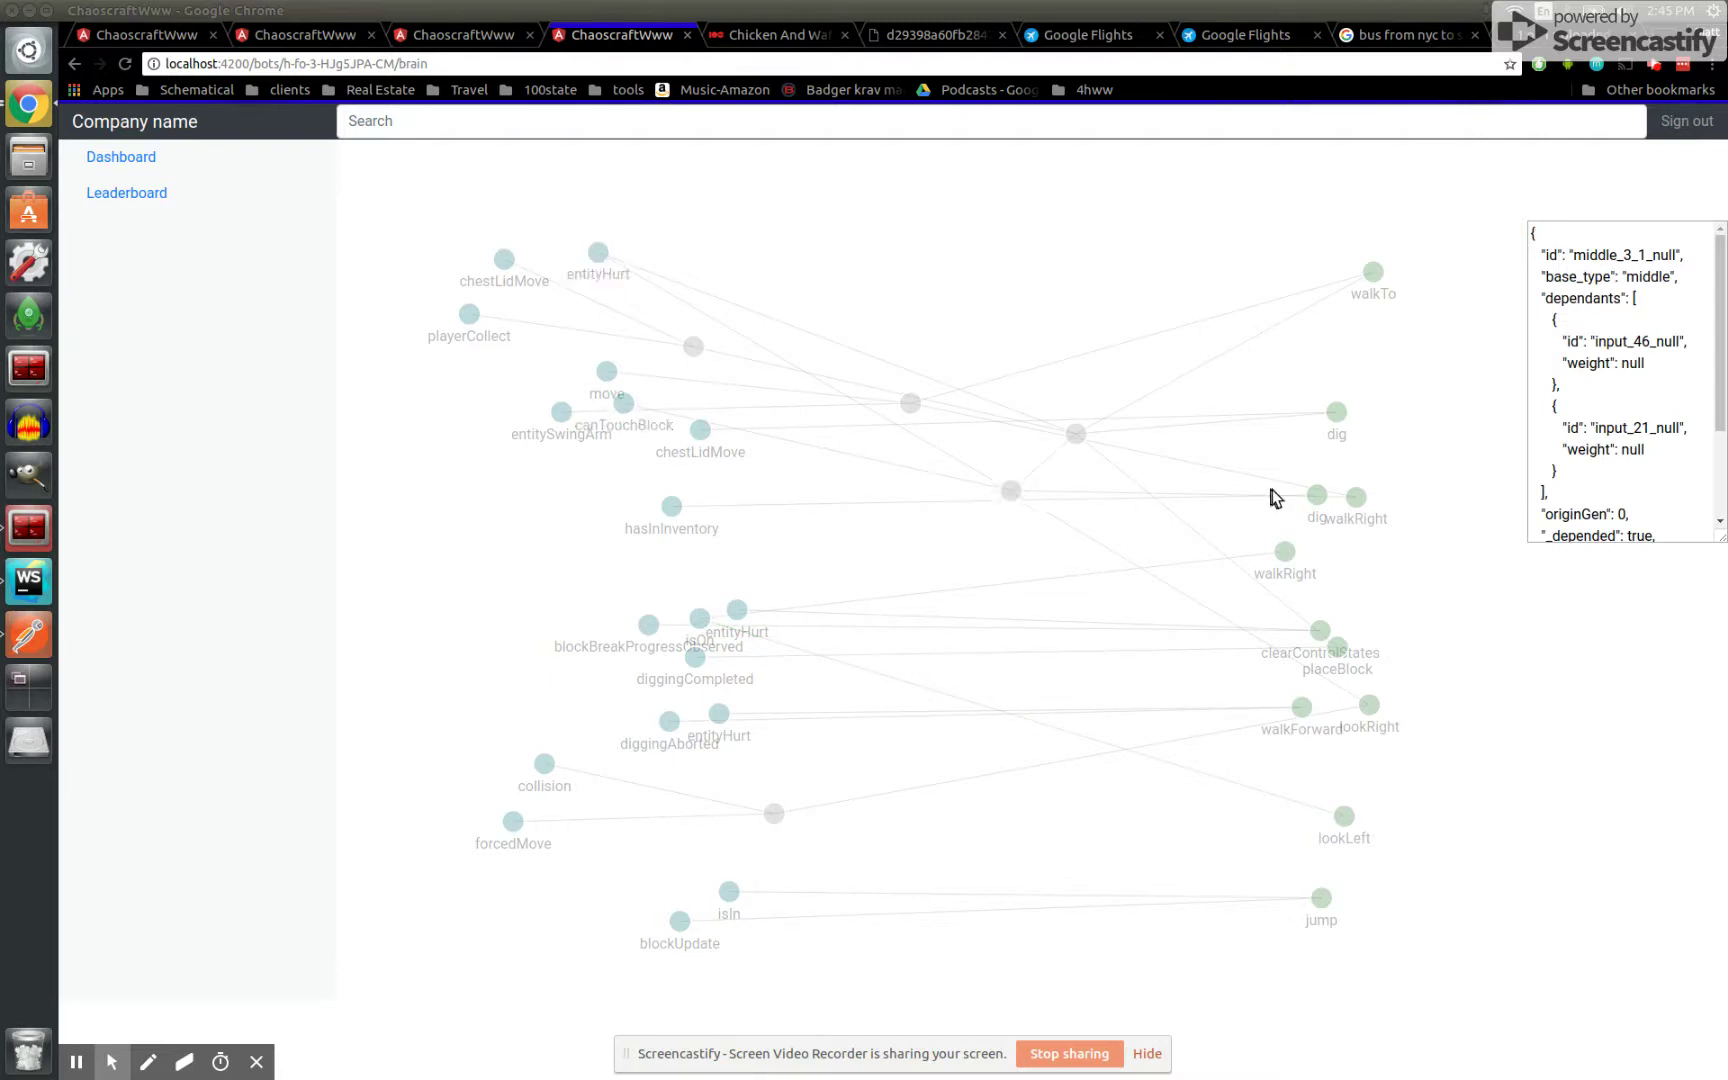
click(1317, 495)
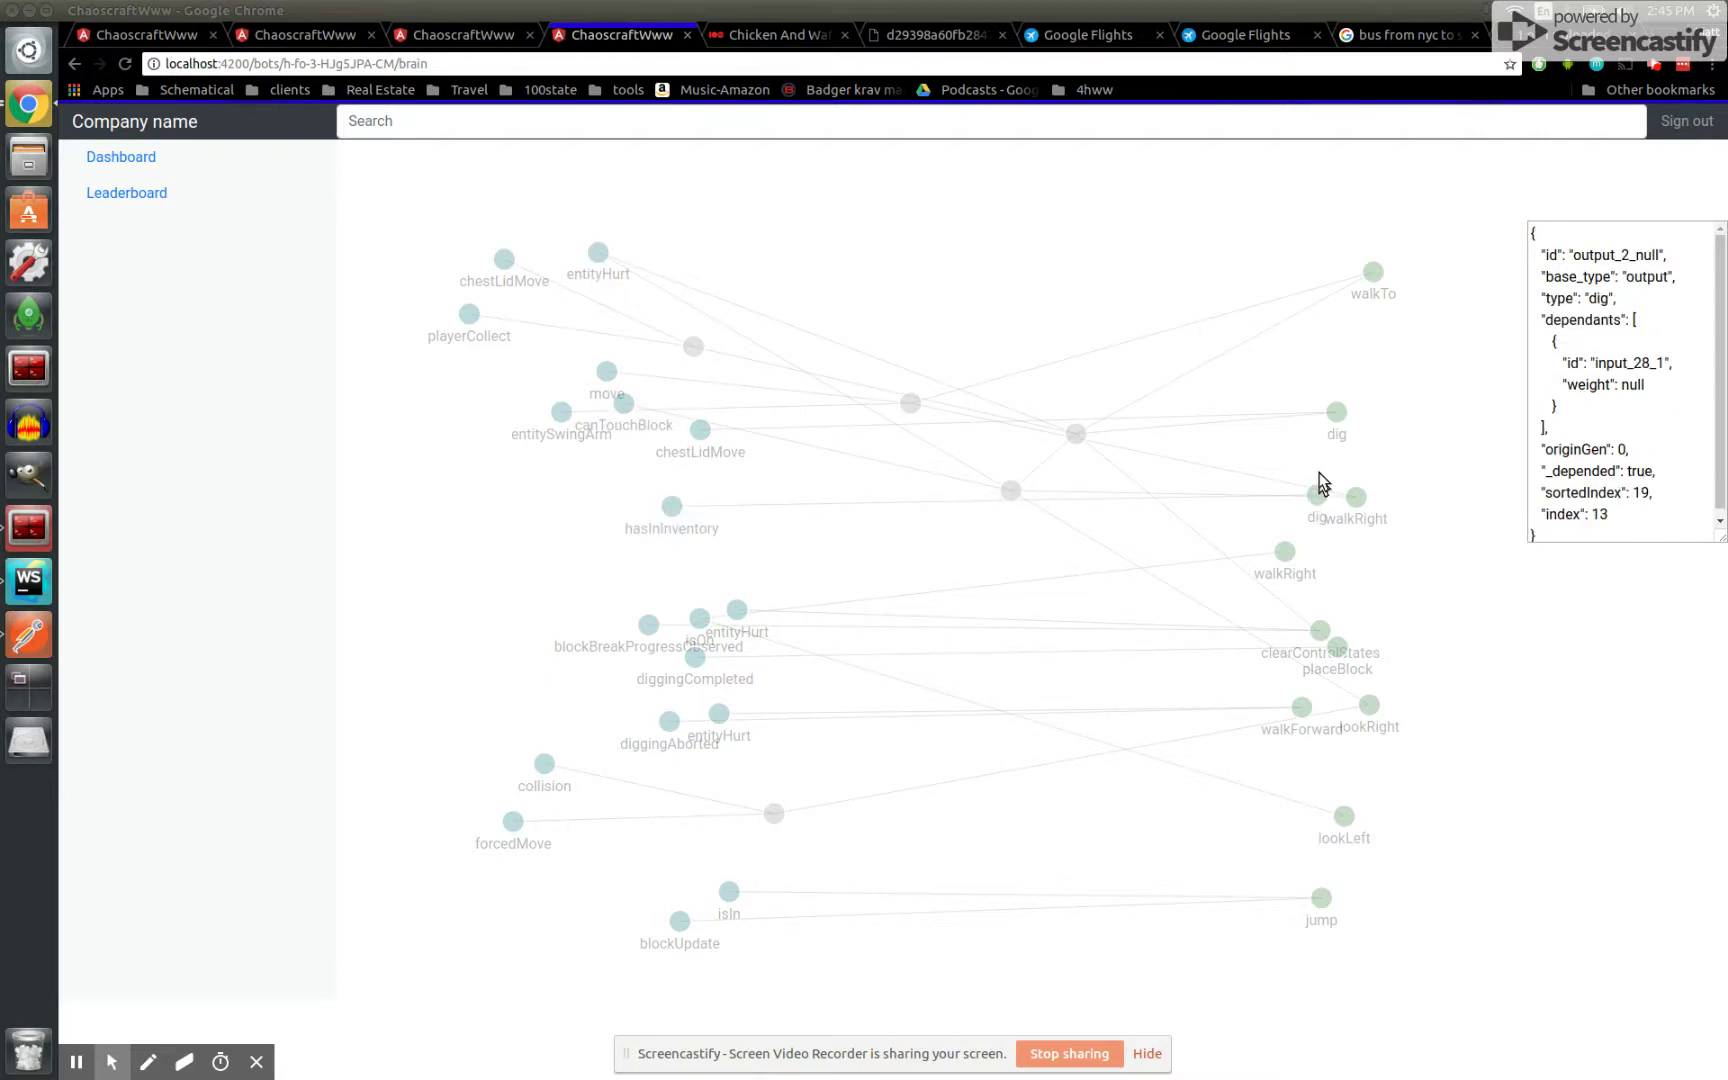
click(1337, 412)
click(910, 403)
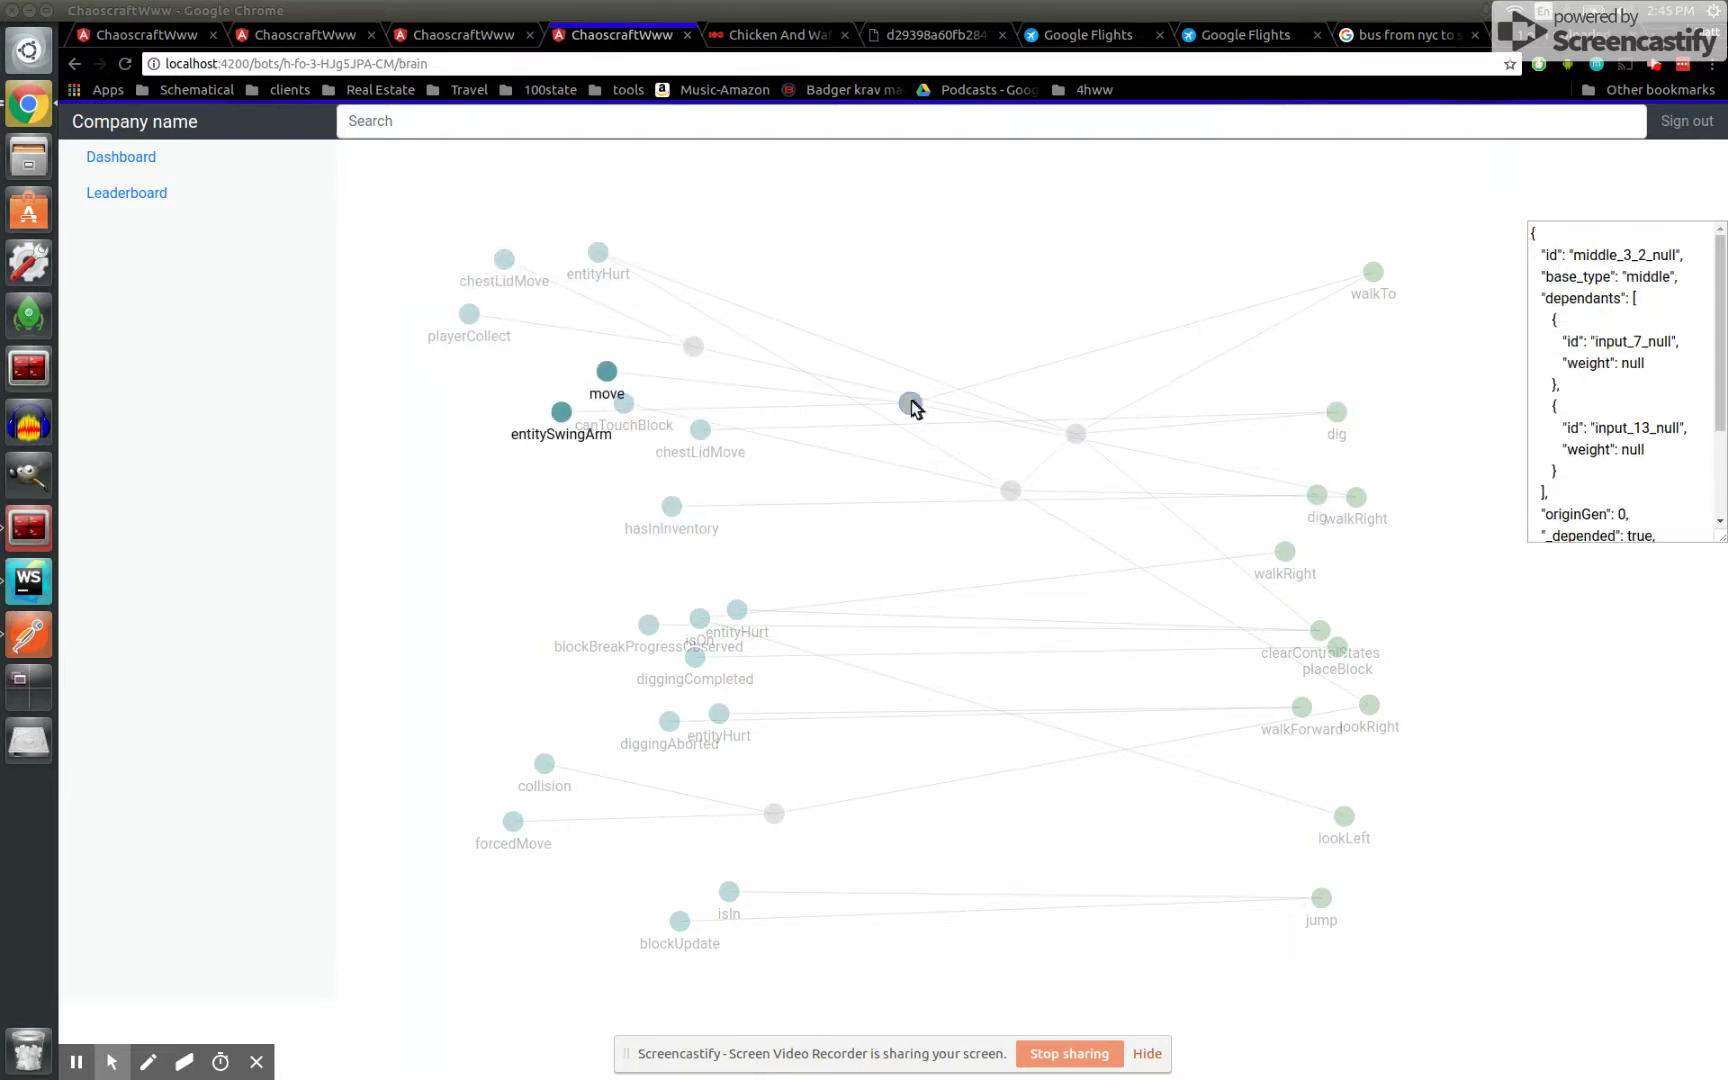
click(1350, 530)
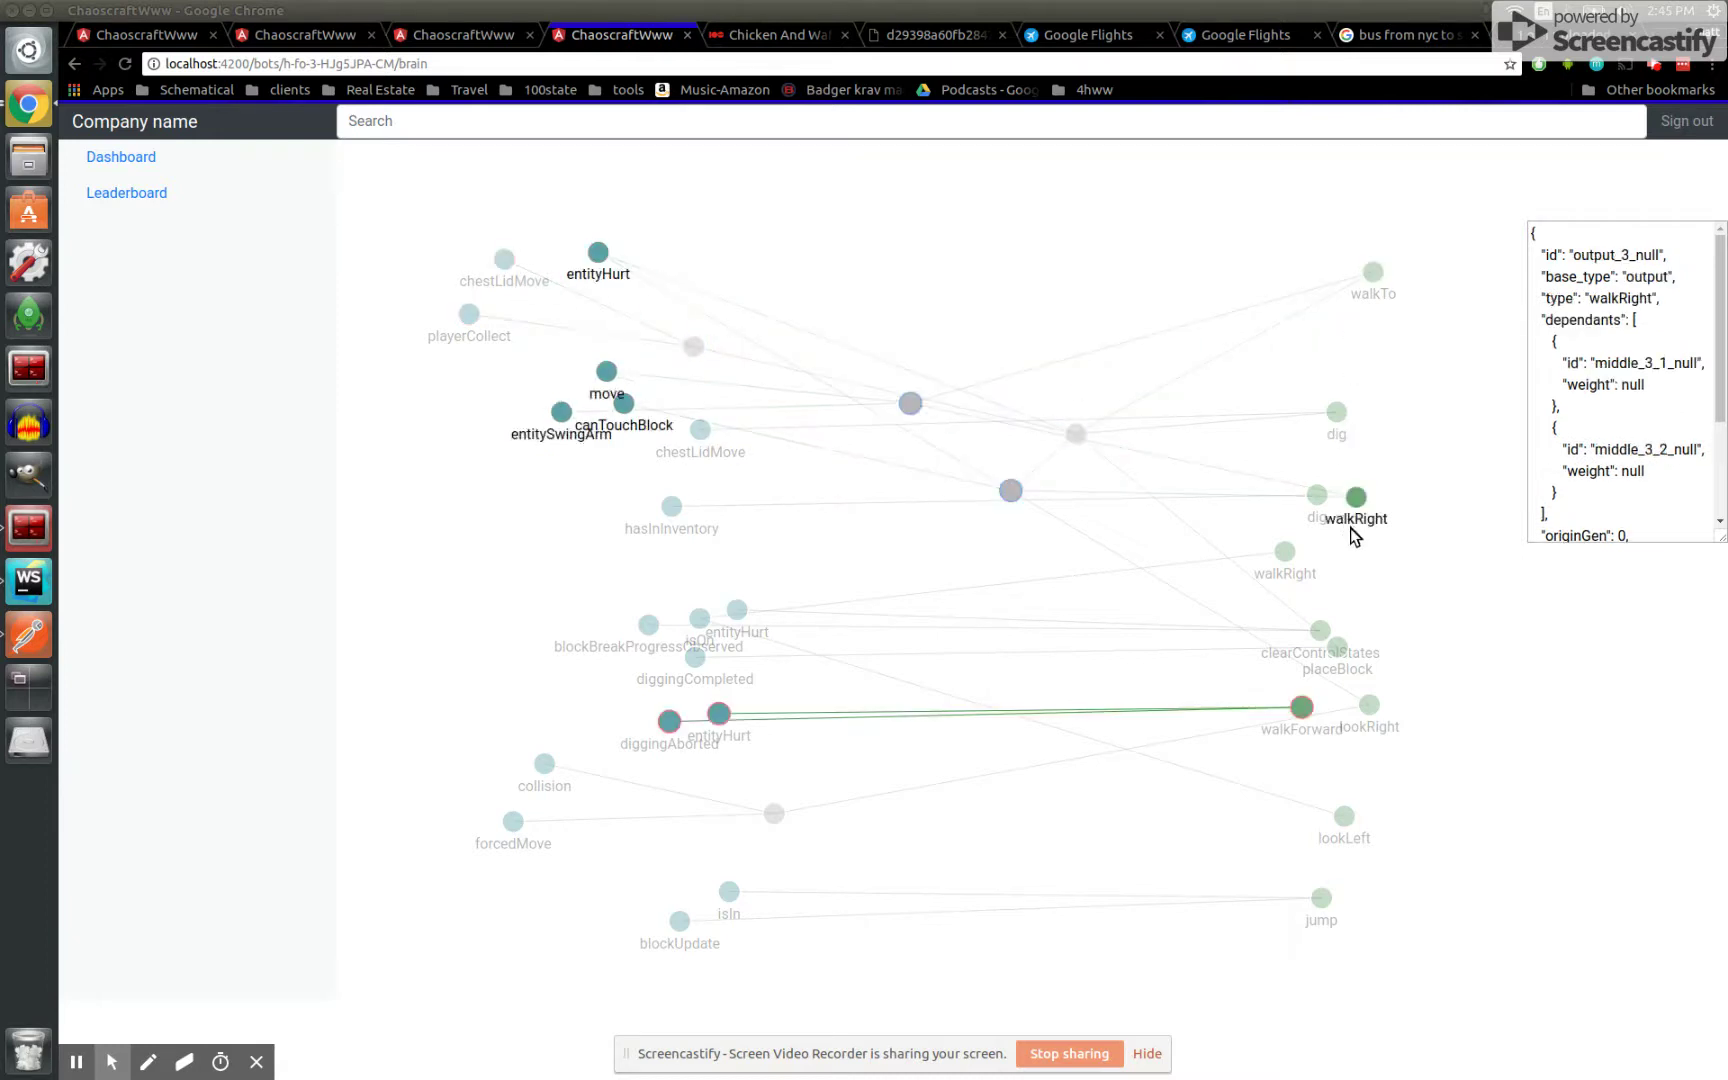
Compare the lower dig output with the walkRight output and the middle node fed by entityHurt and canTouchBlock
click(1317, 496)
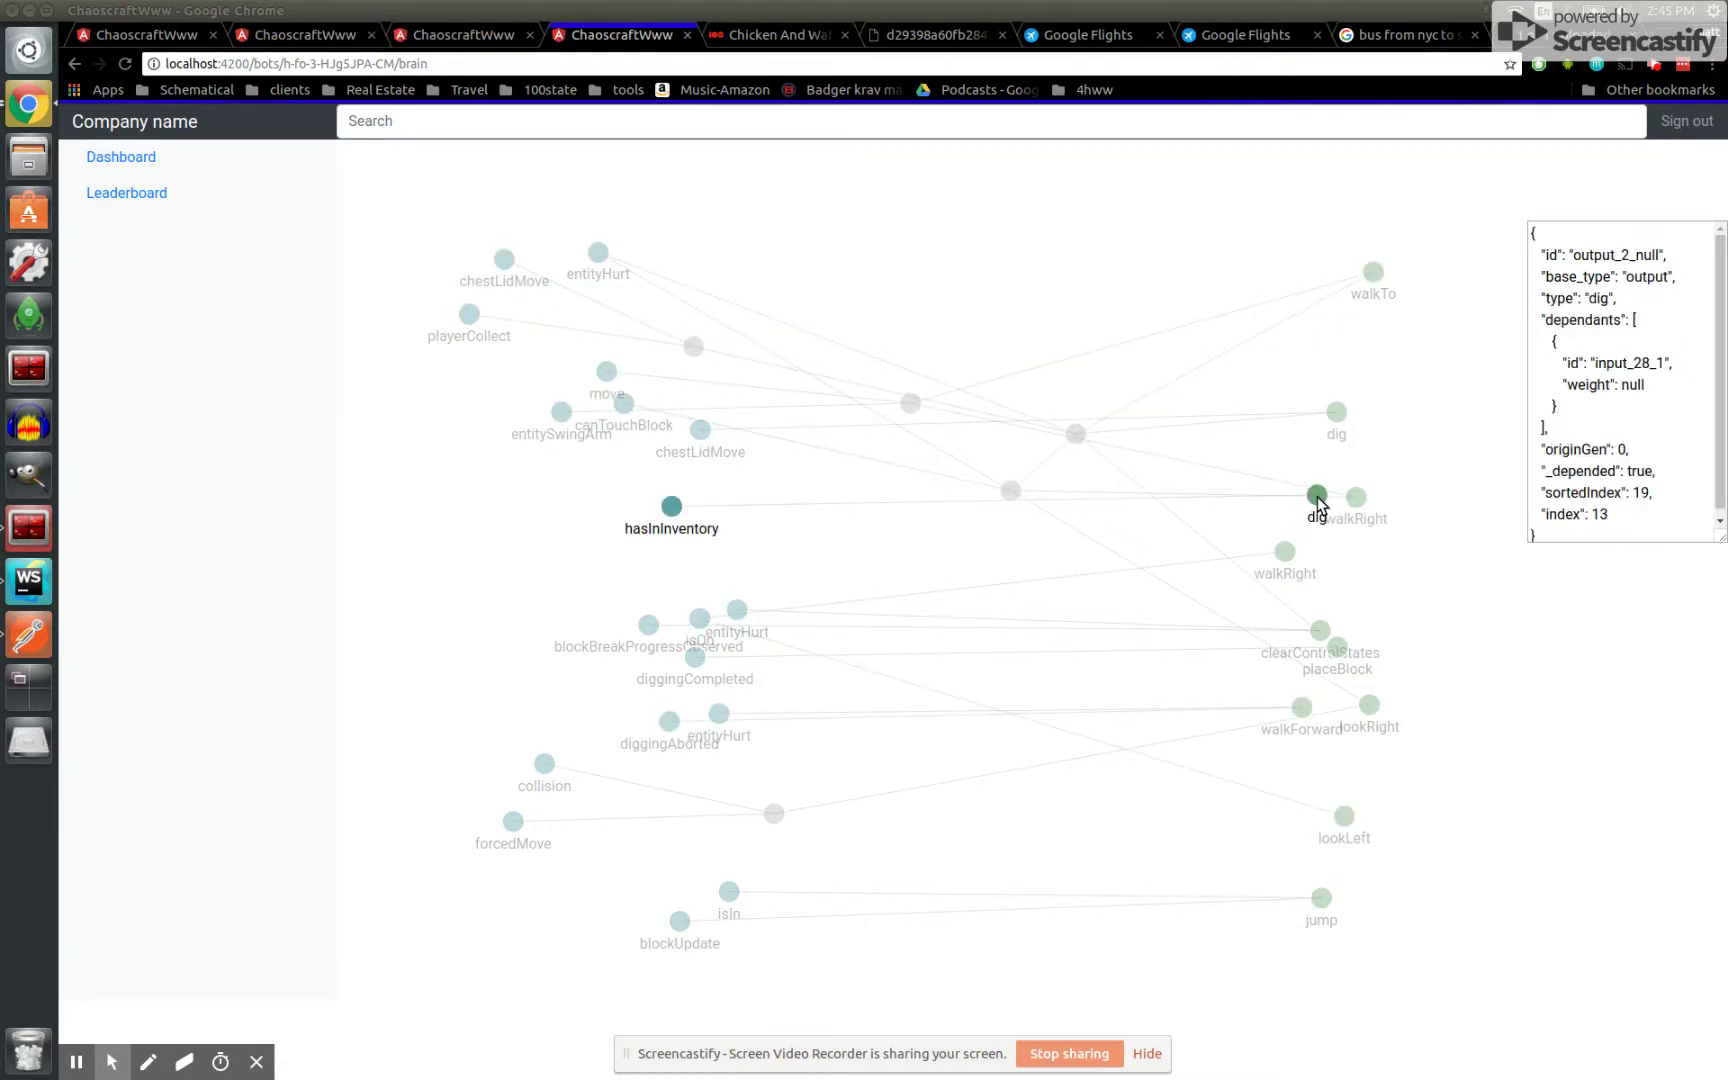
click(1019, 495)
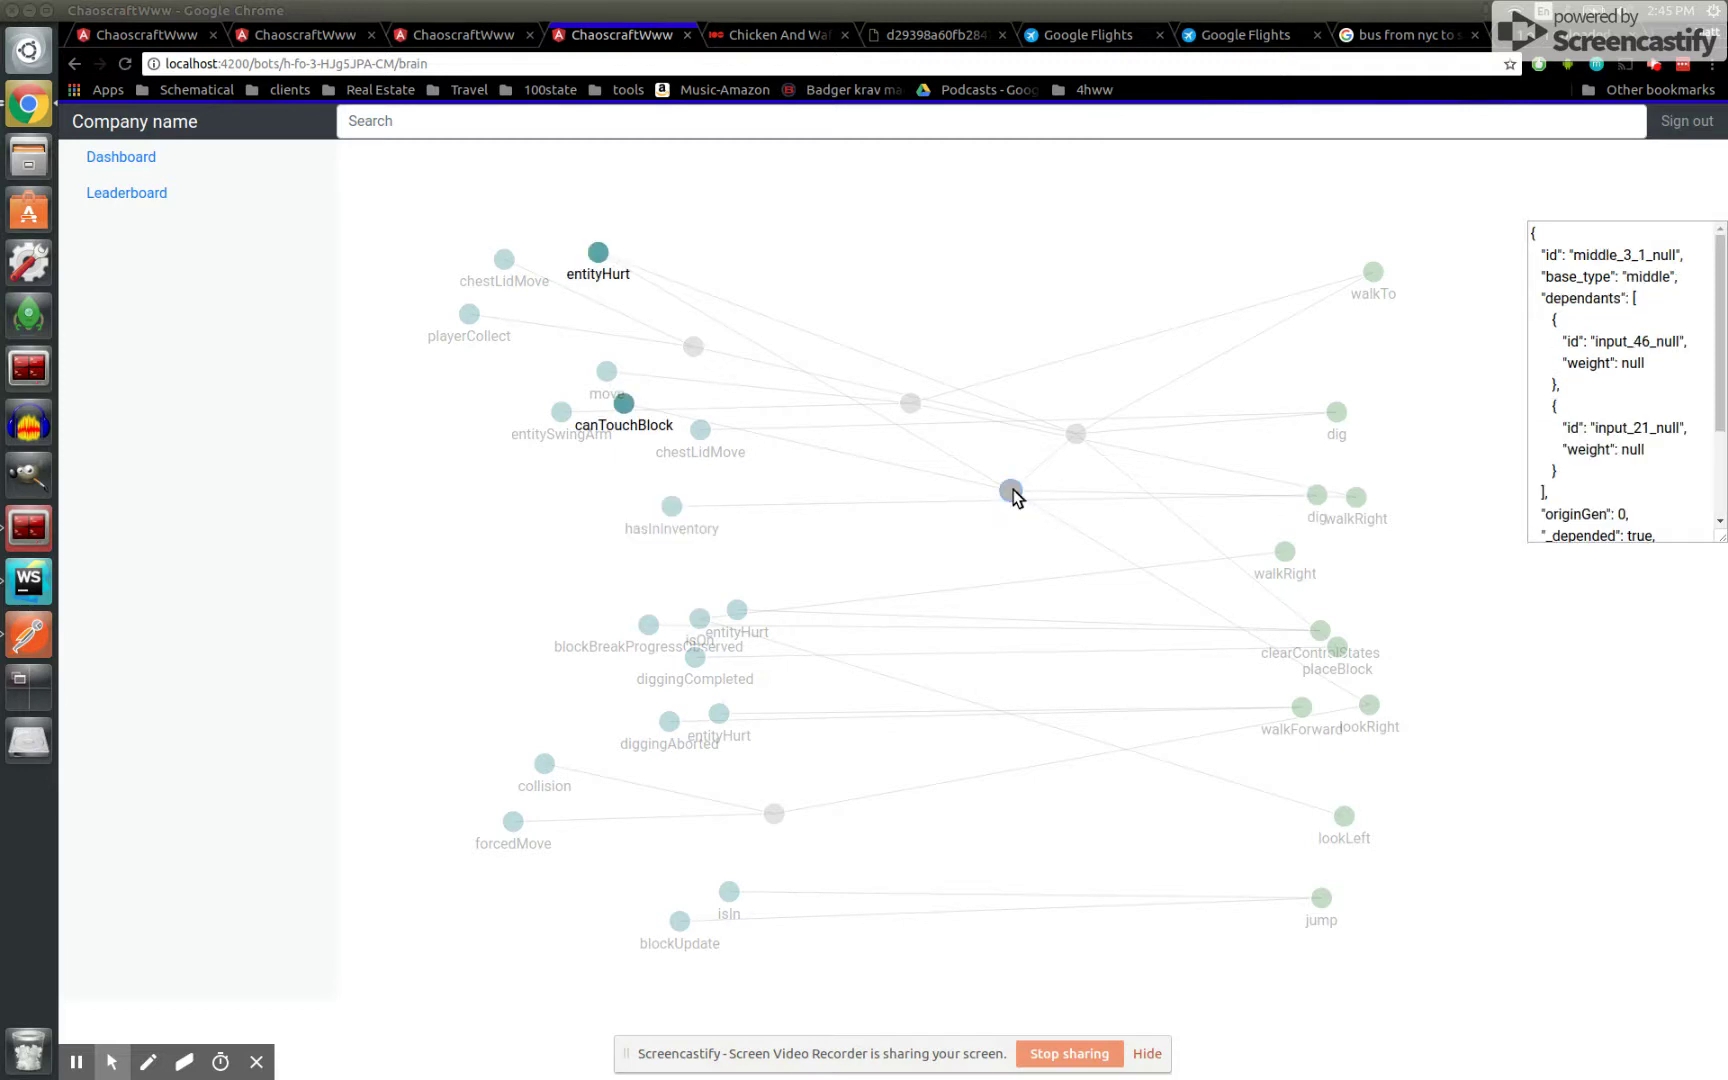
click(1012, 486)
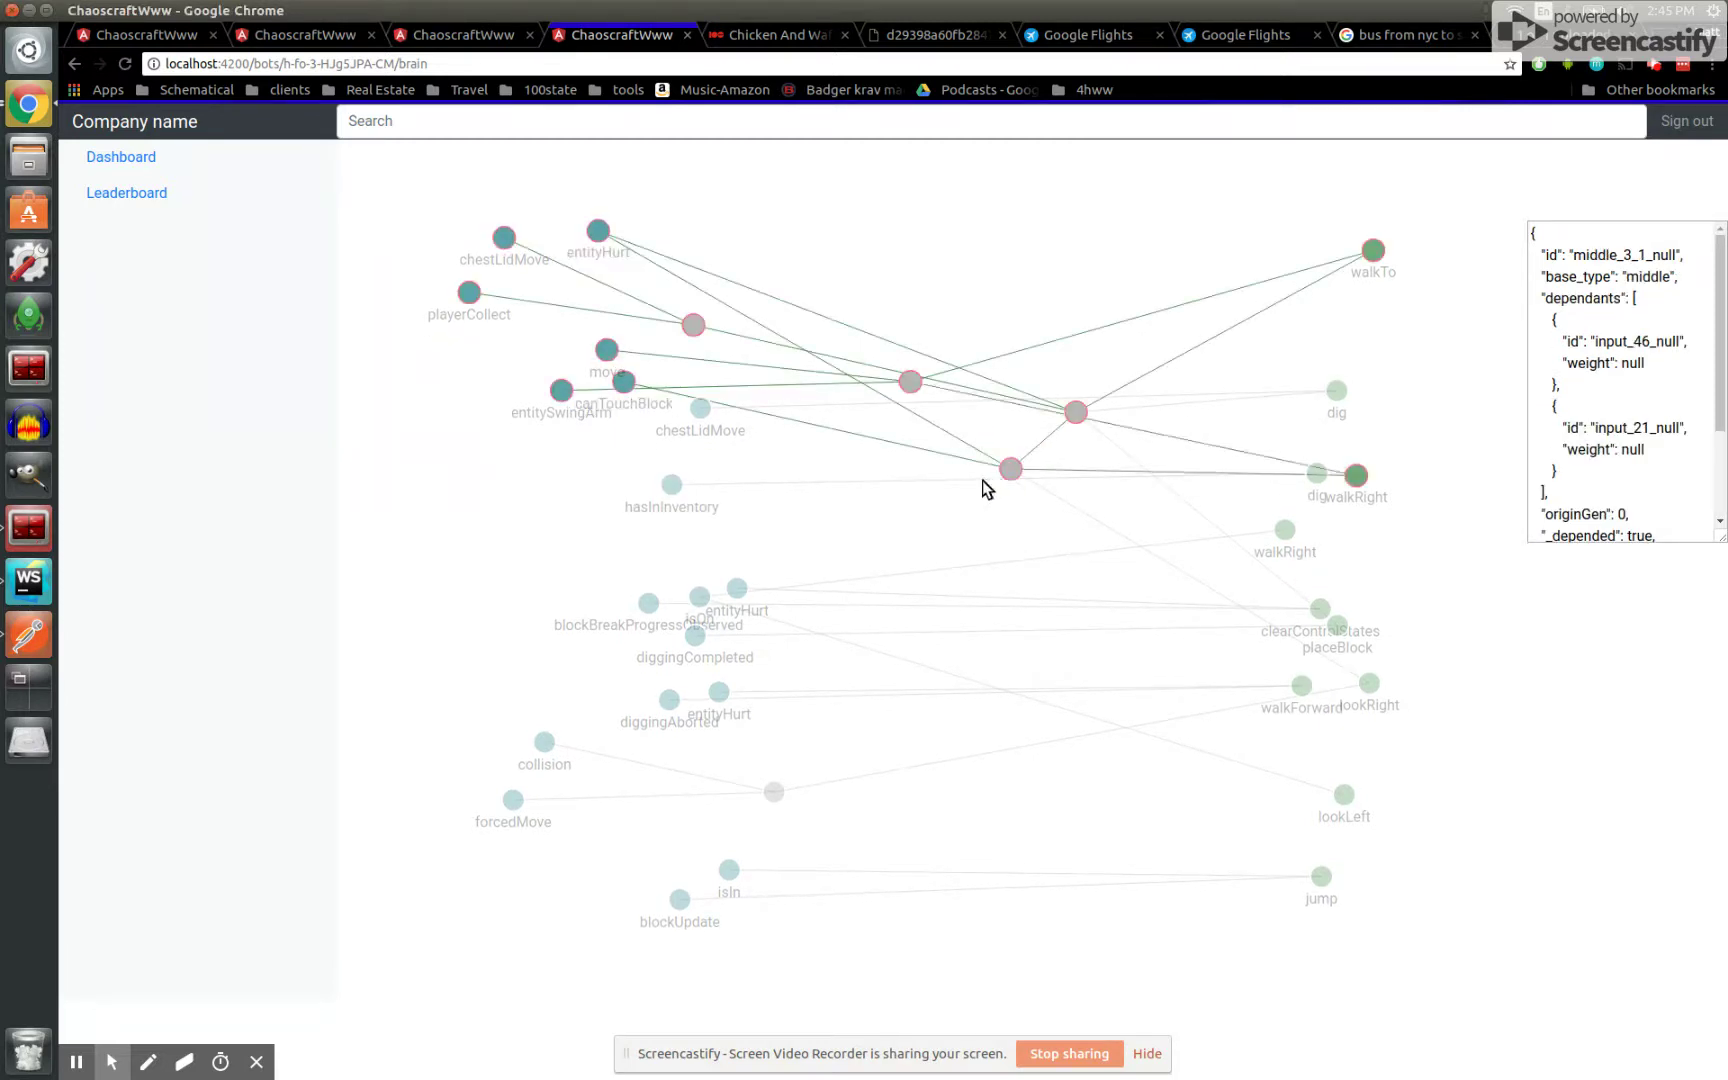
click(1358, 477)
Trace the lower dig output to its hasInInventory input and inspect the details of both nodes
click(1316, 476)
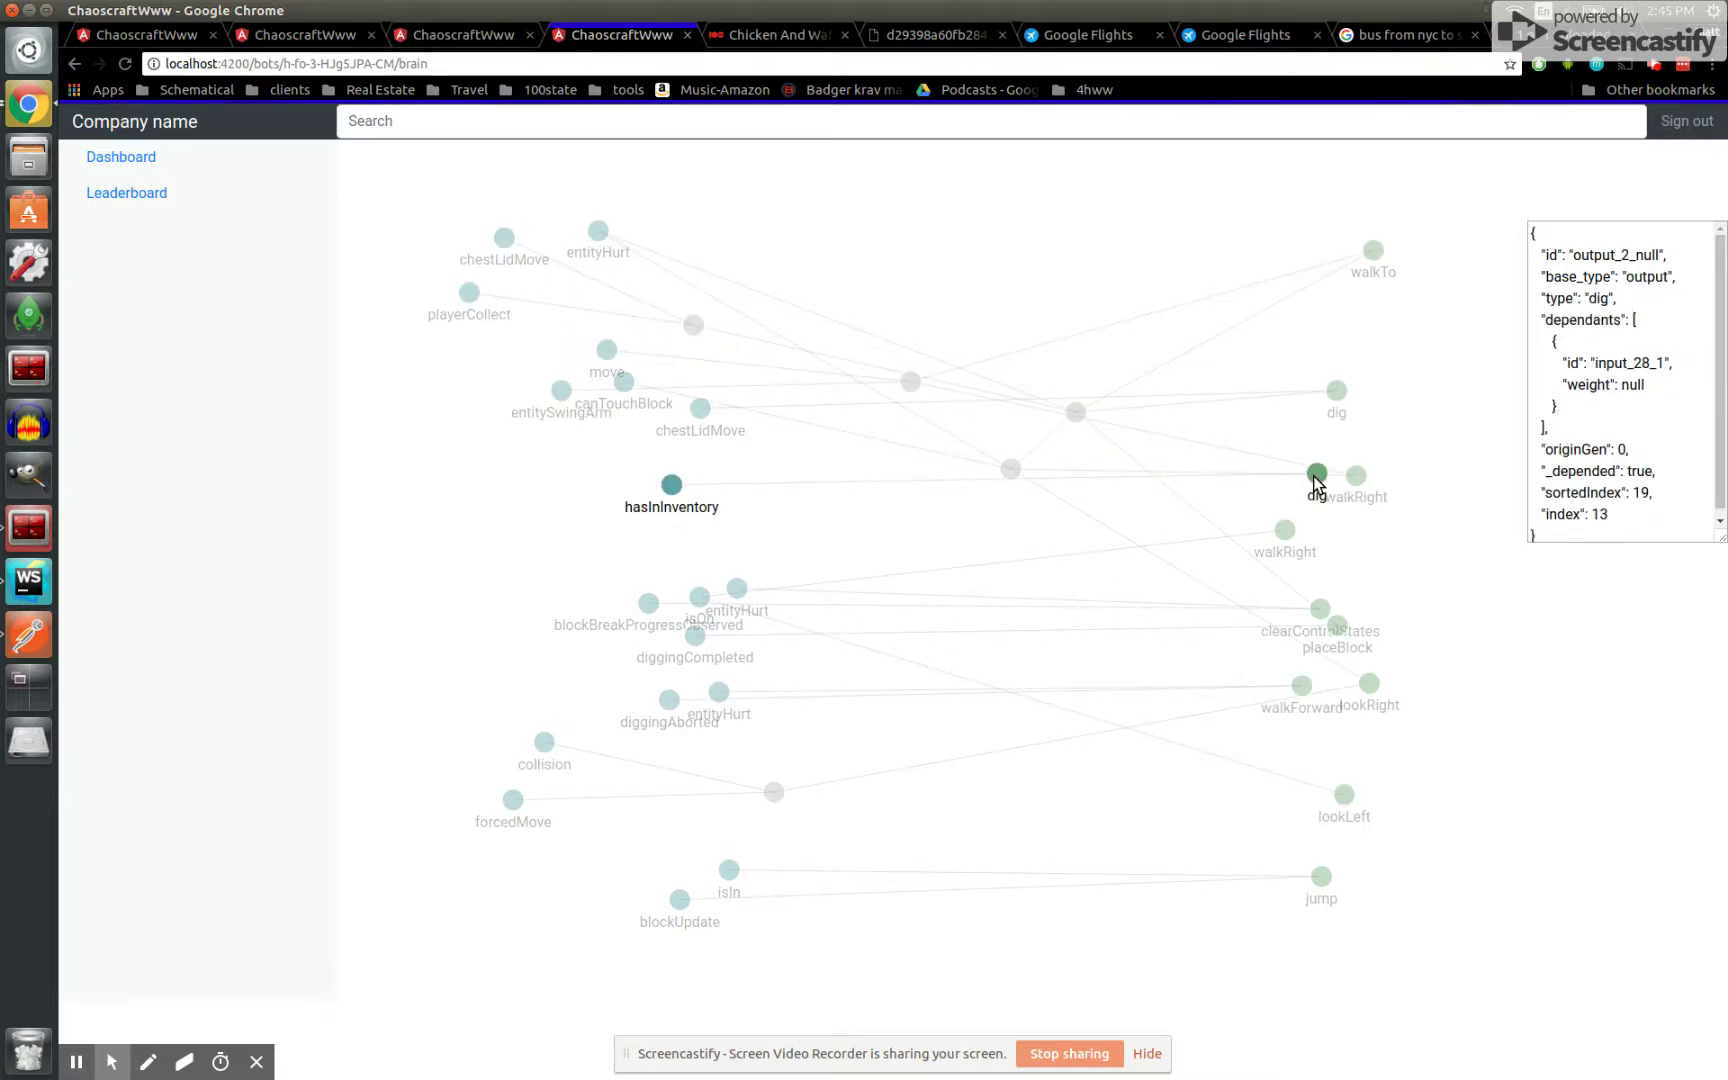
click(671, 486)
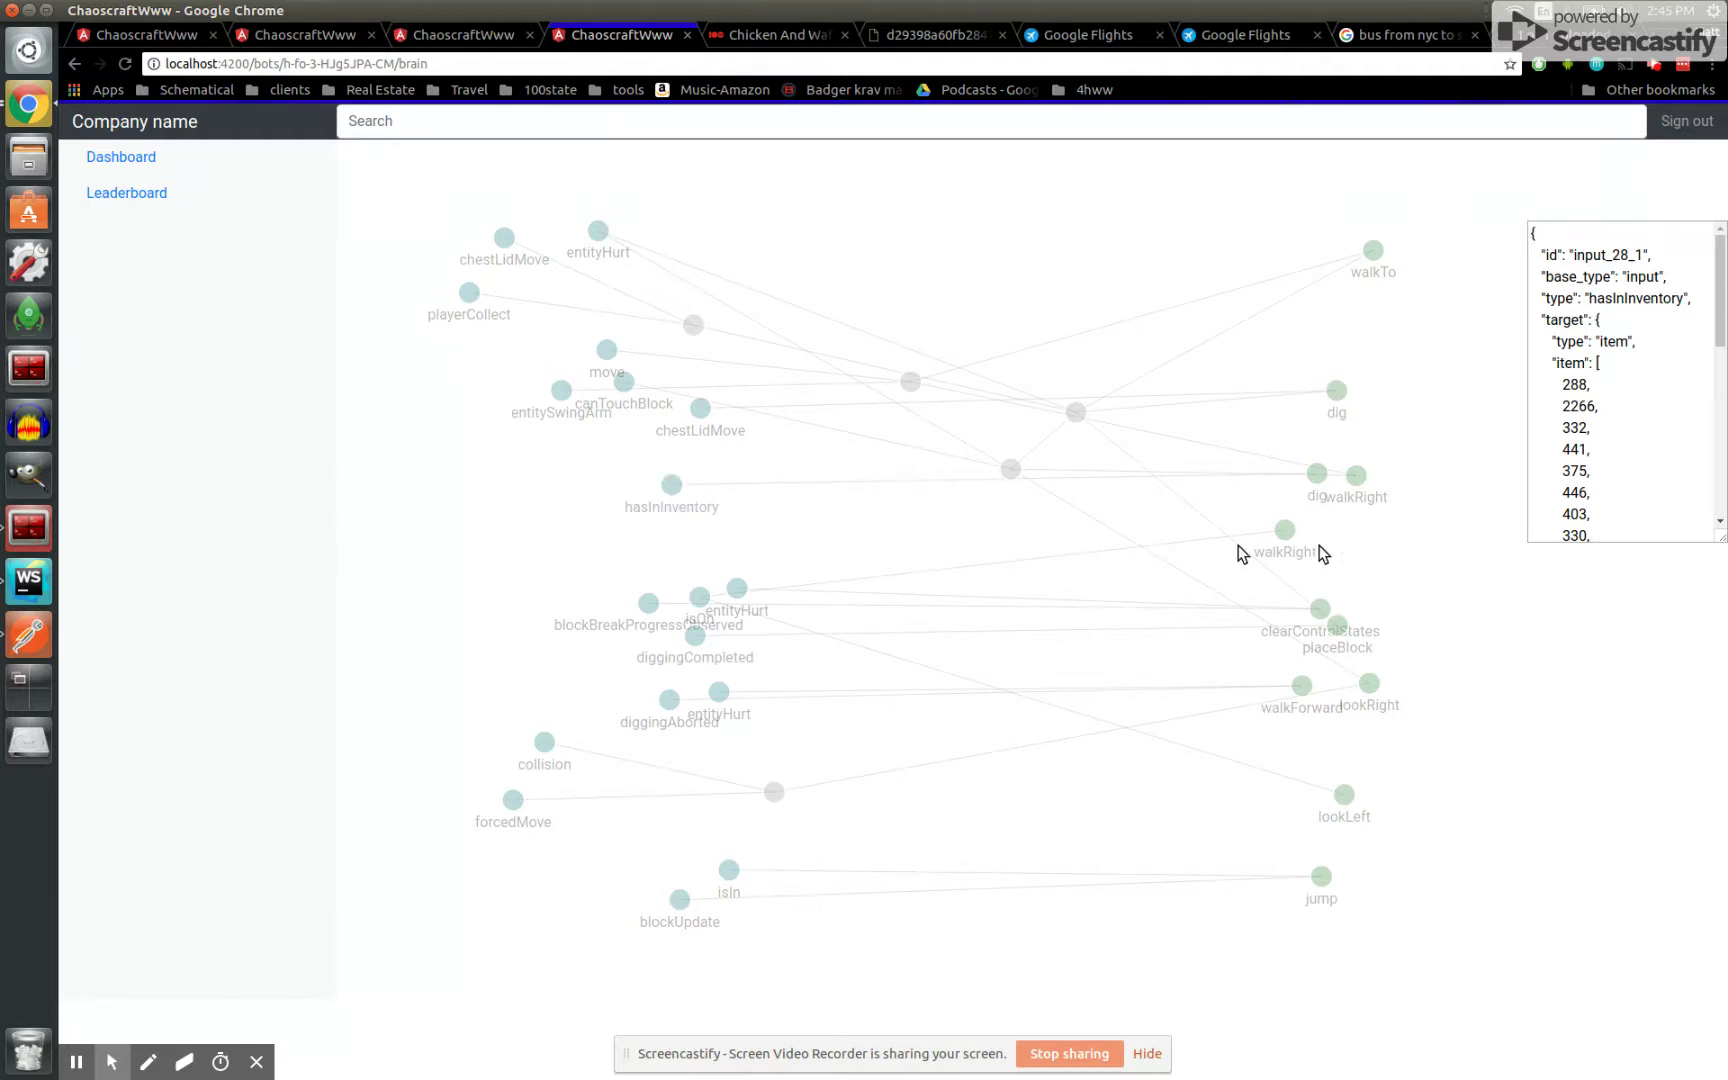
click(1318, 480)
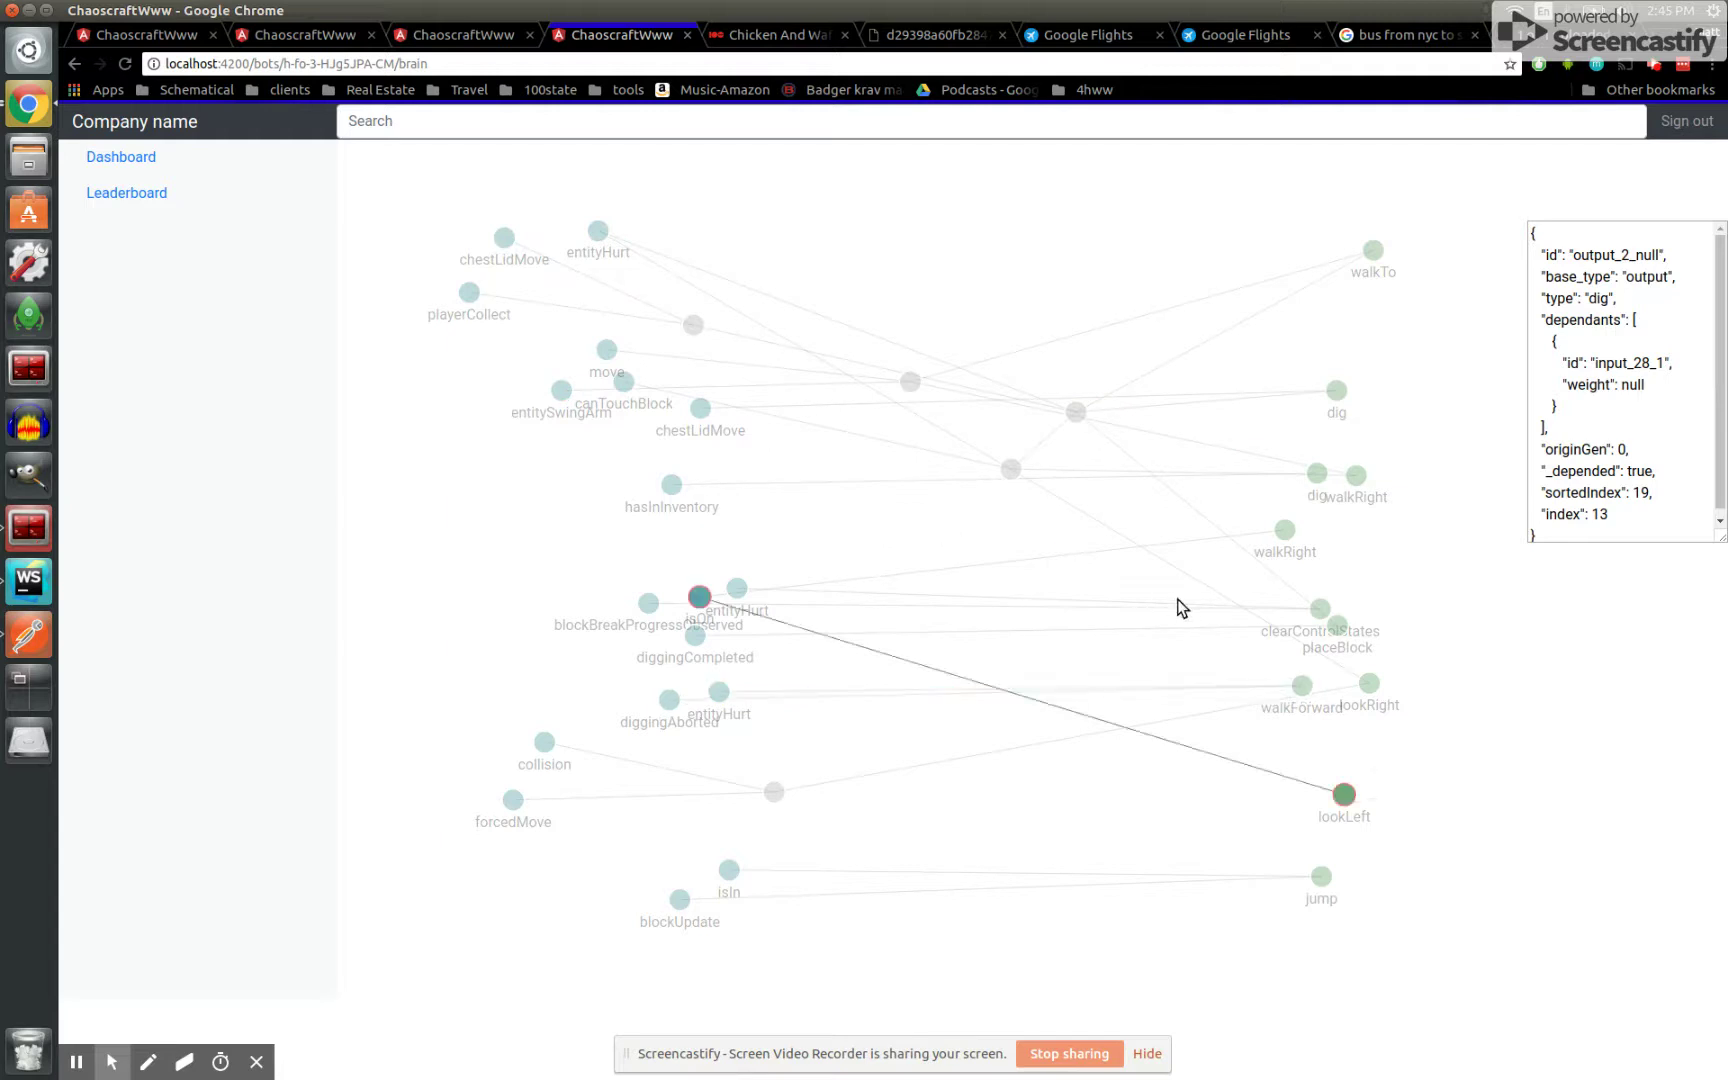
Inspect the walkForward output, and highlight part of the bot's identifier in the page address
click(1301, 686)
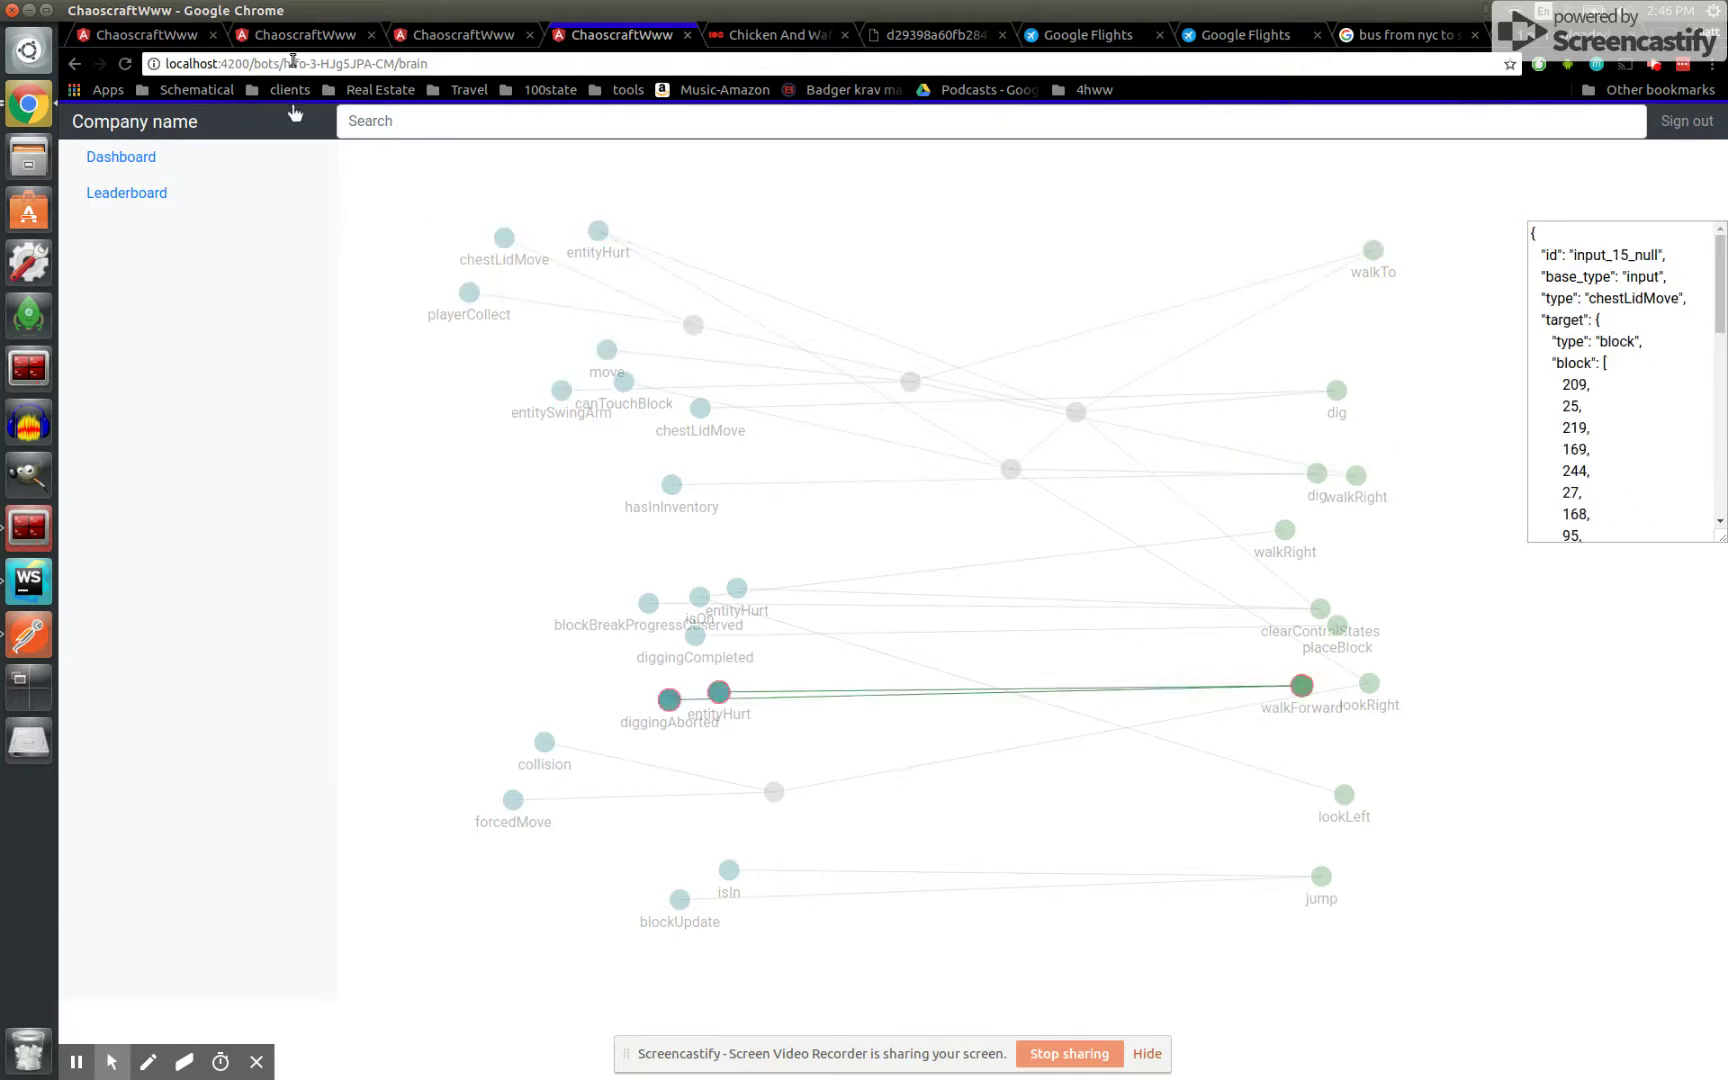
drag(283, 63, 337, 63)
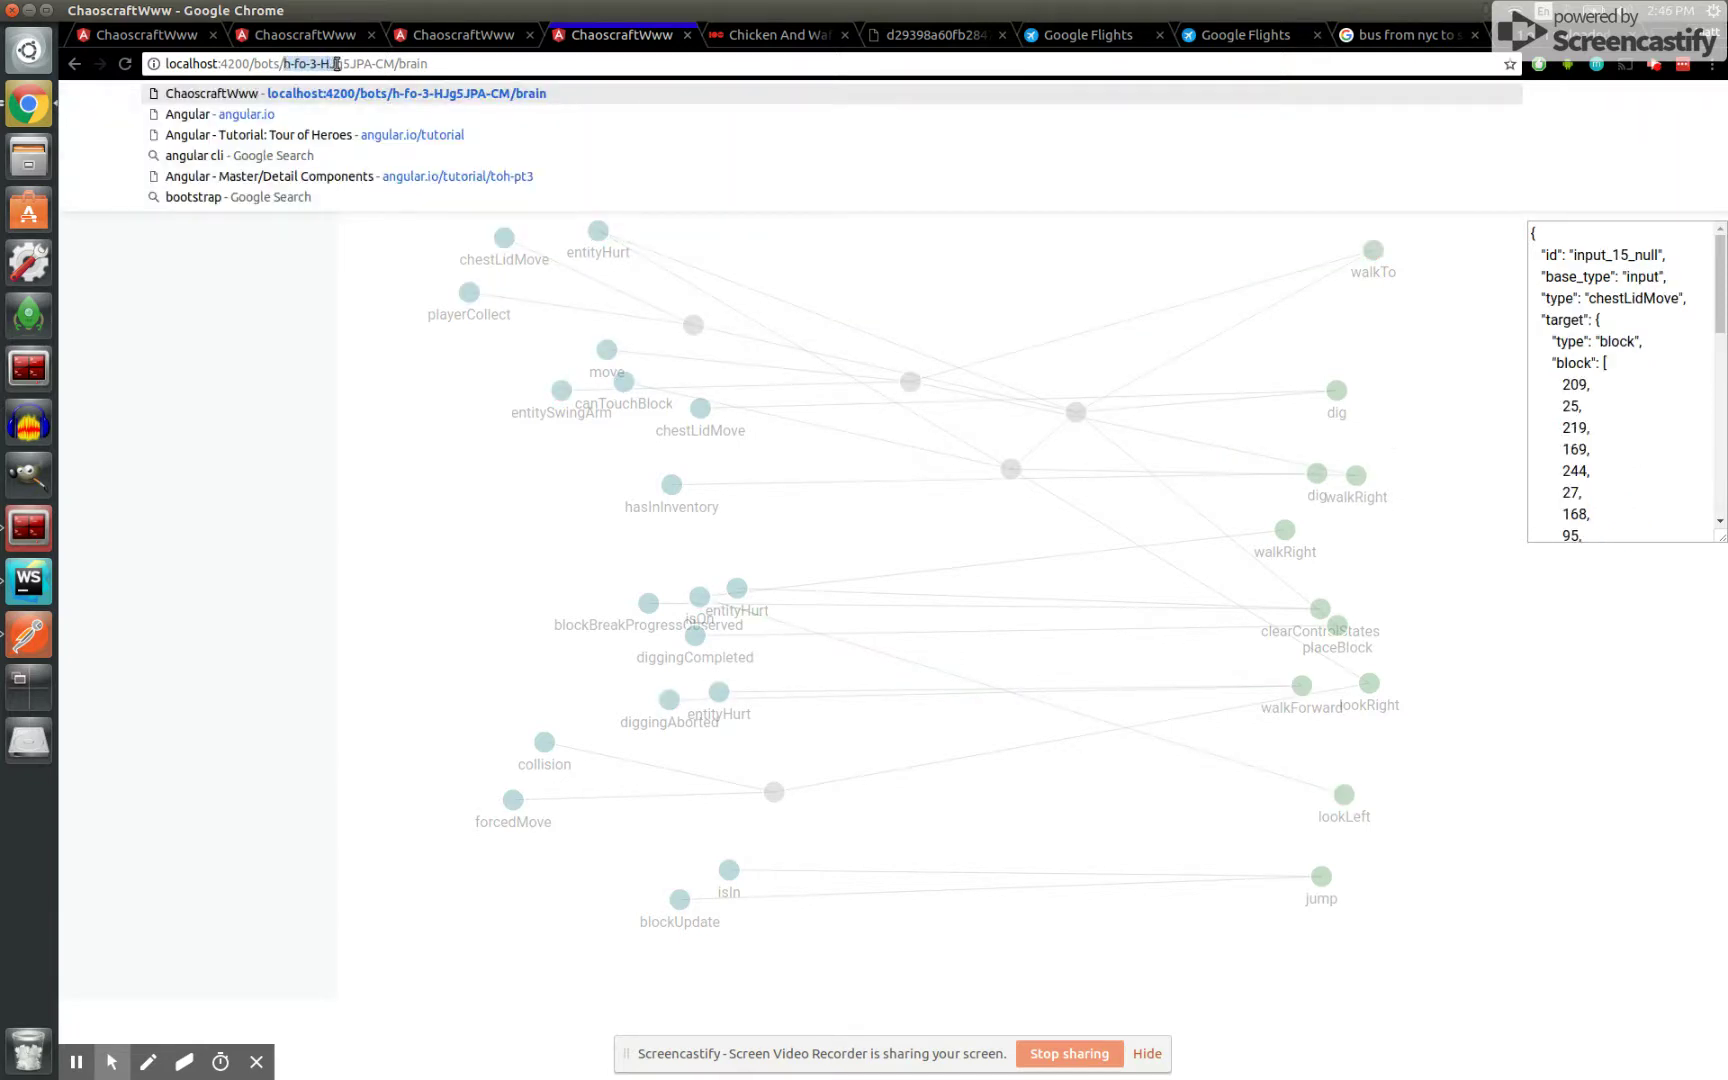
click(986, 284)
Inspect the walkTo, walkForward, lookLeft and clearControlStates outputs and the inputs they depend on
mouse_move(1370, 255)
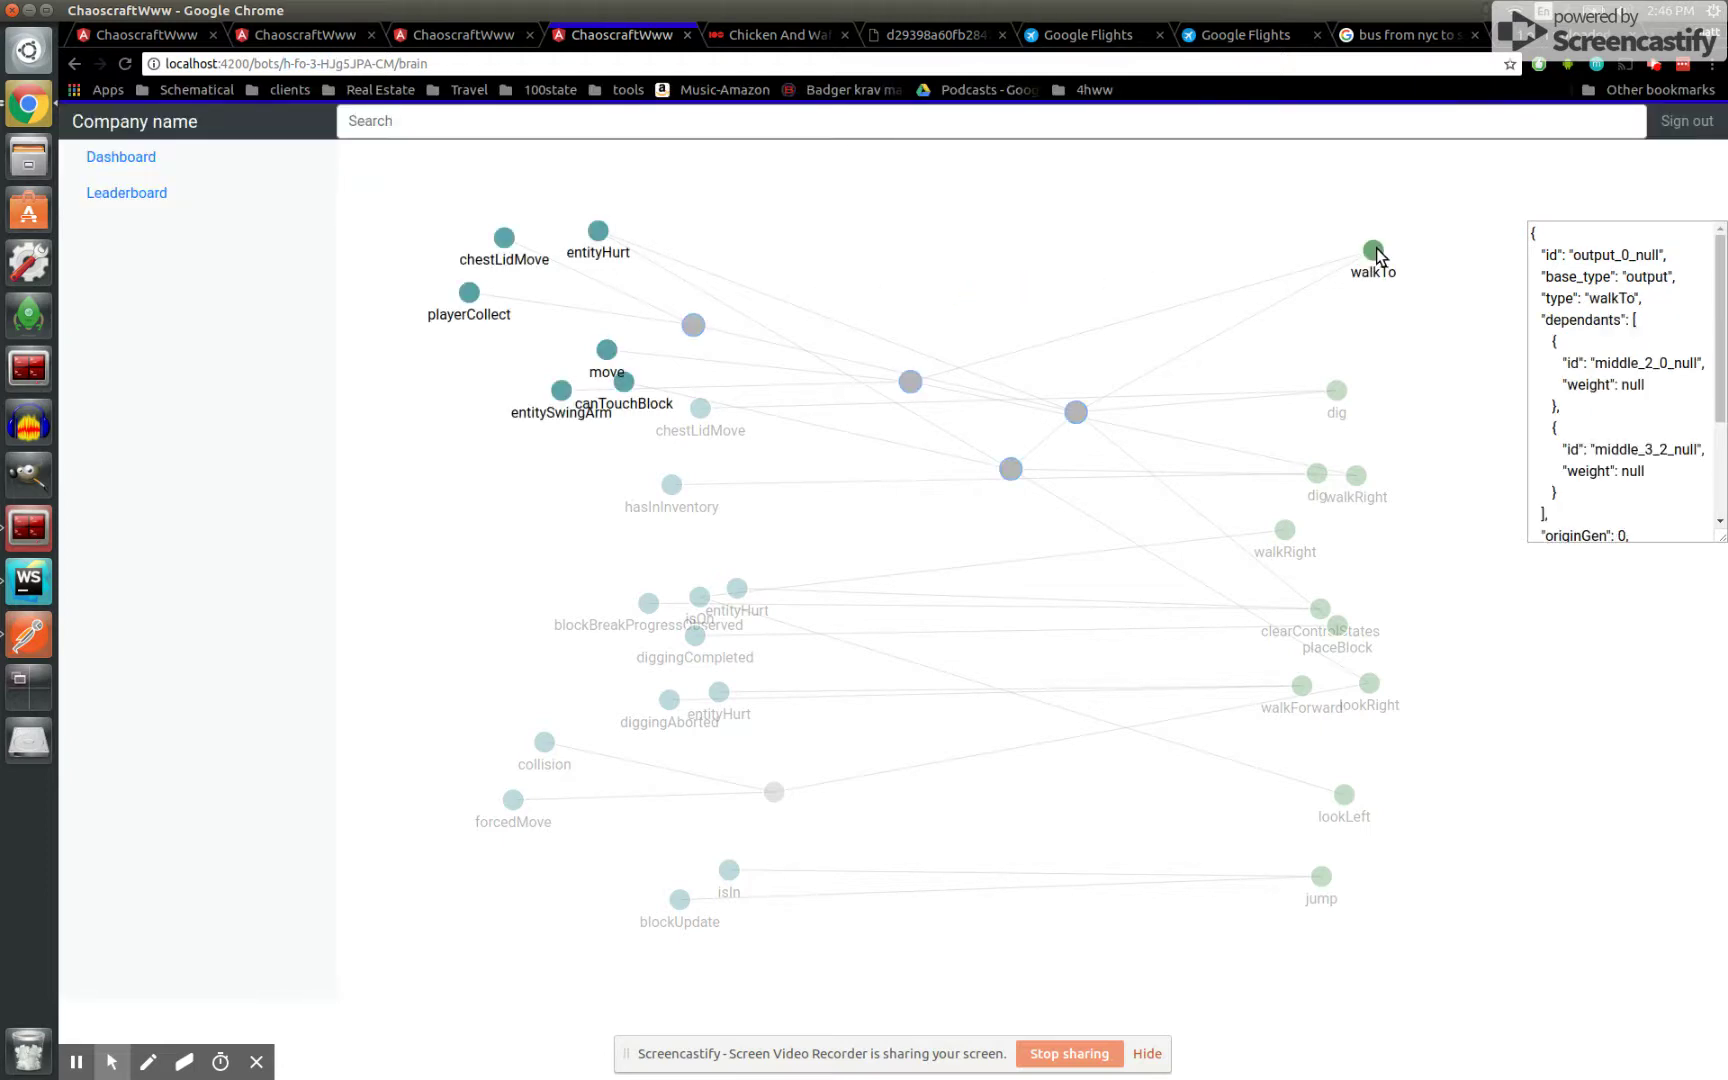
click(1374, 250)
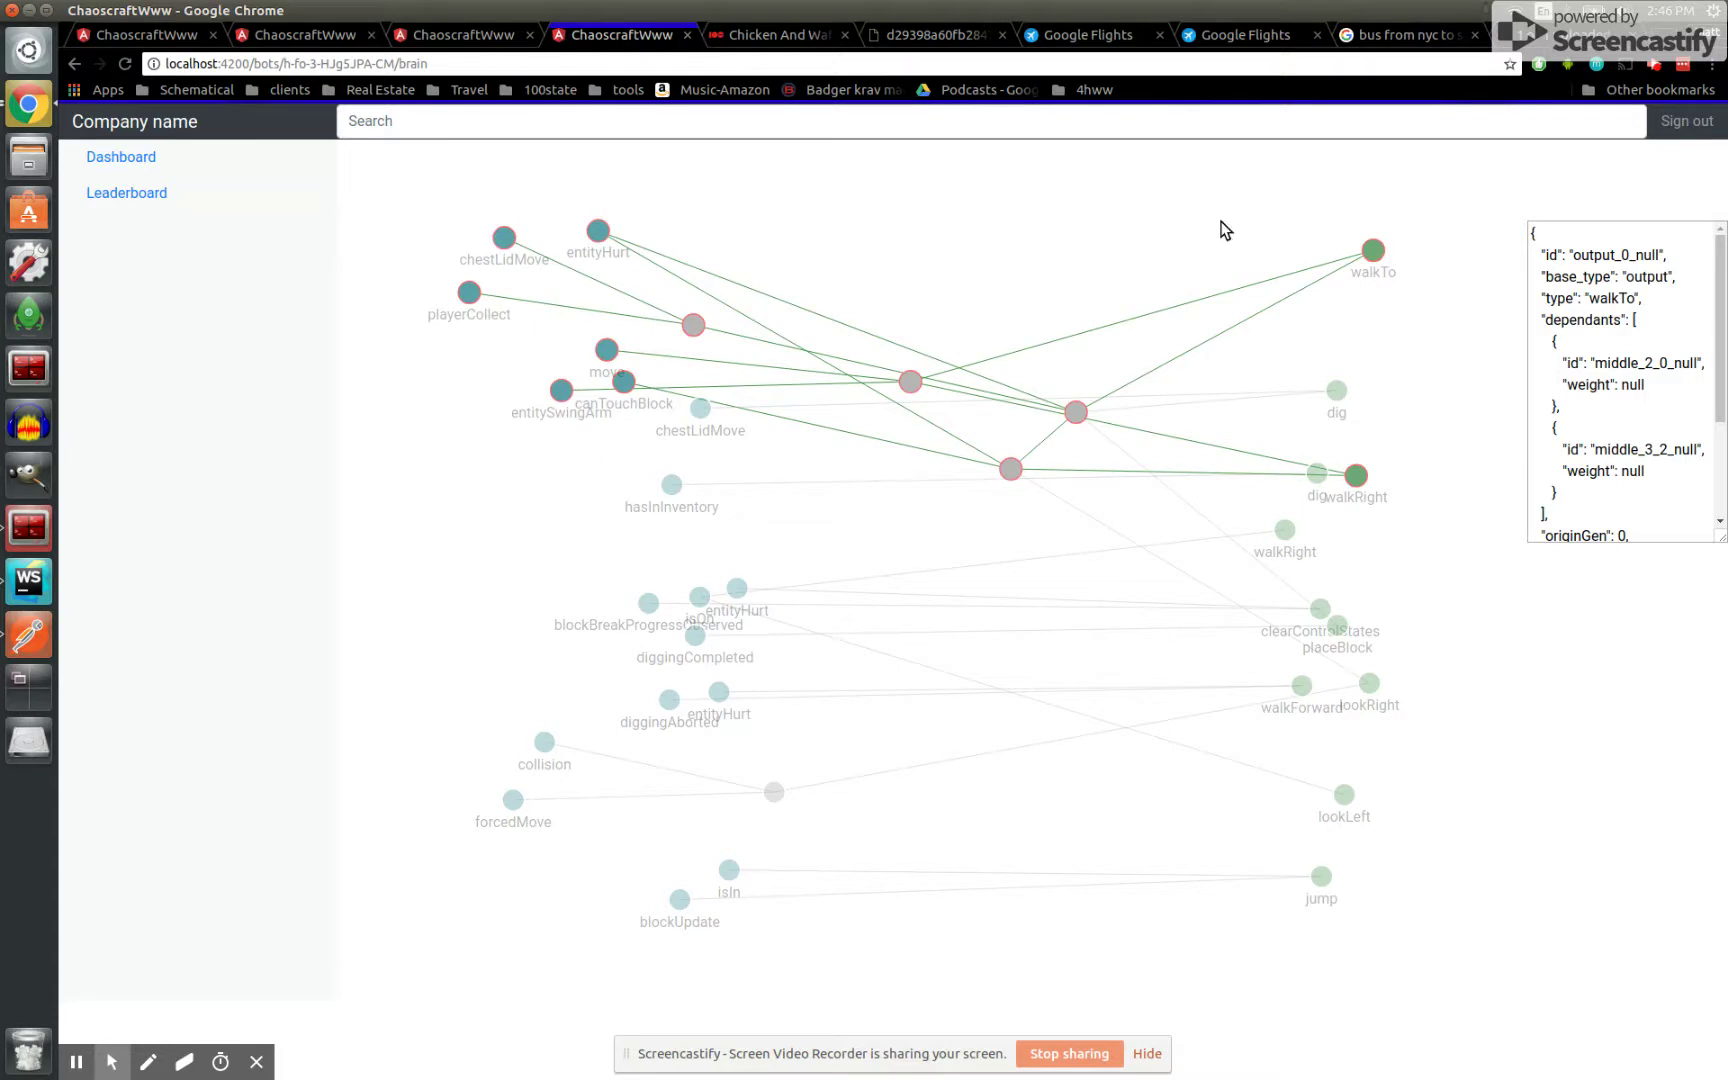
mouse_move(1298, 680)
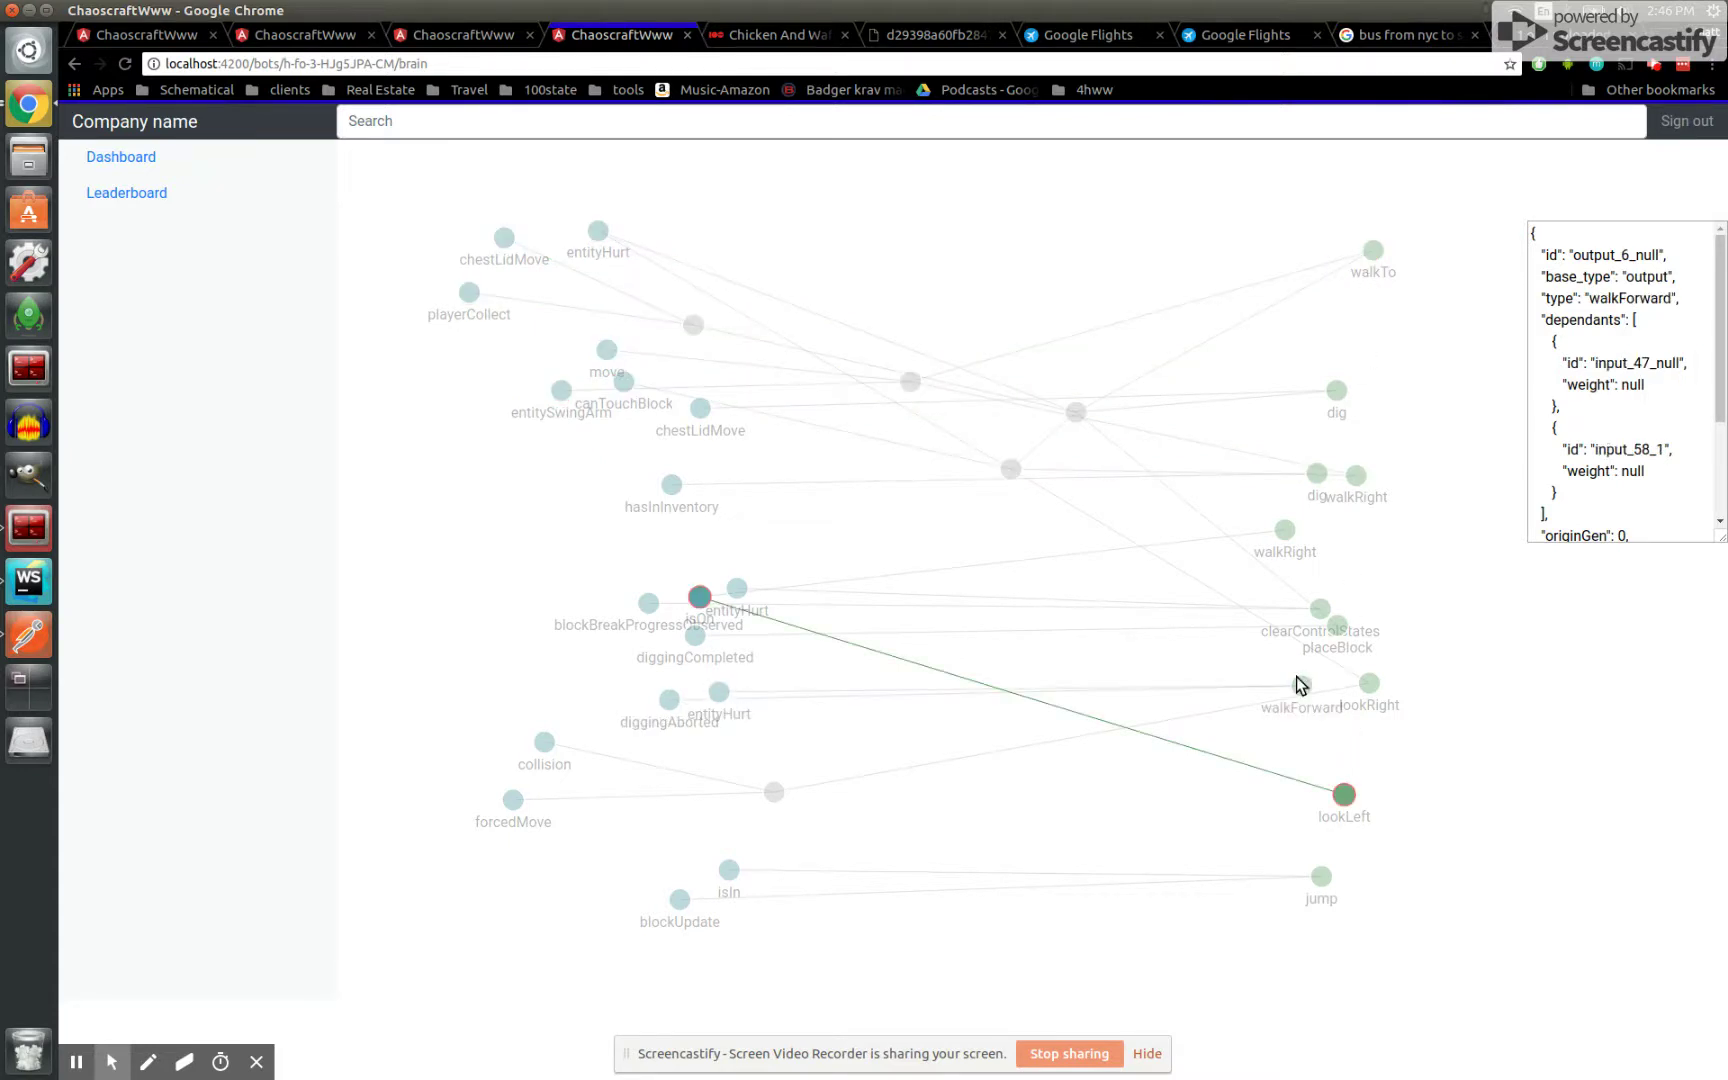
mouse_move(1352, 790)
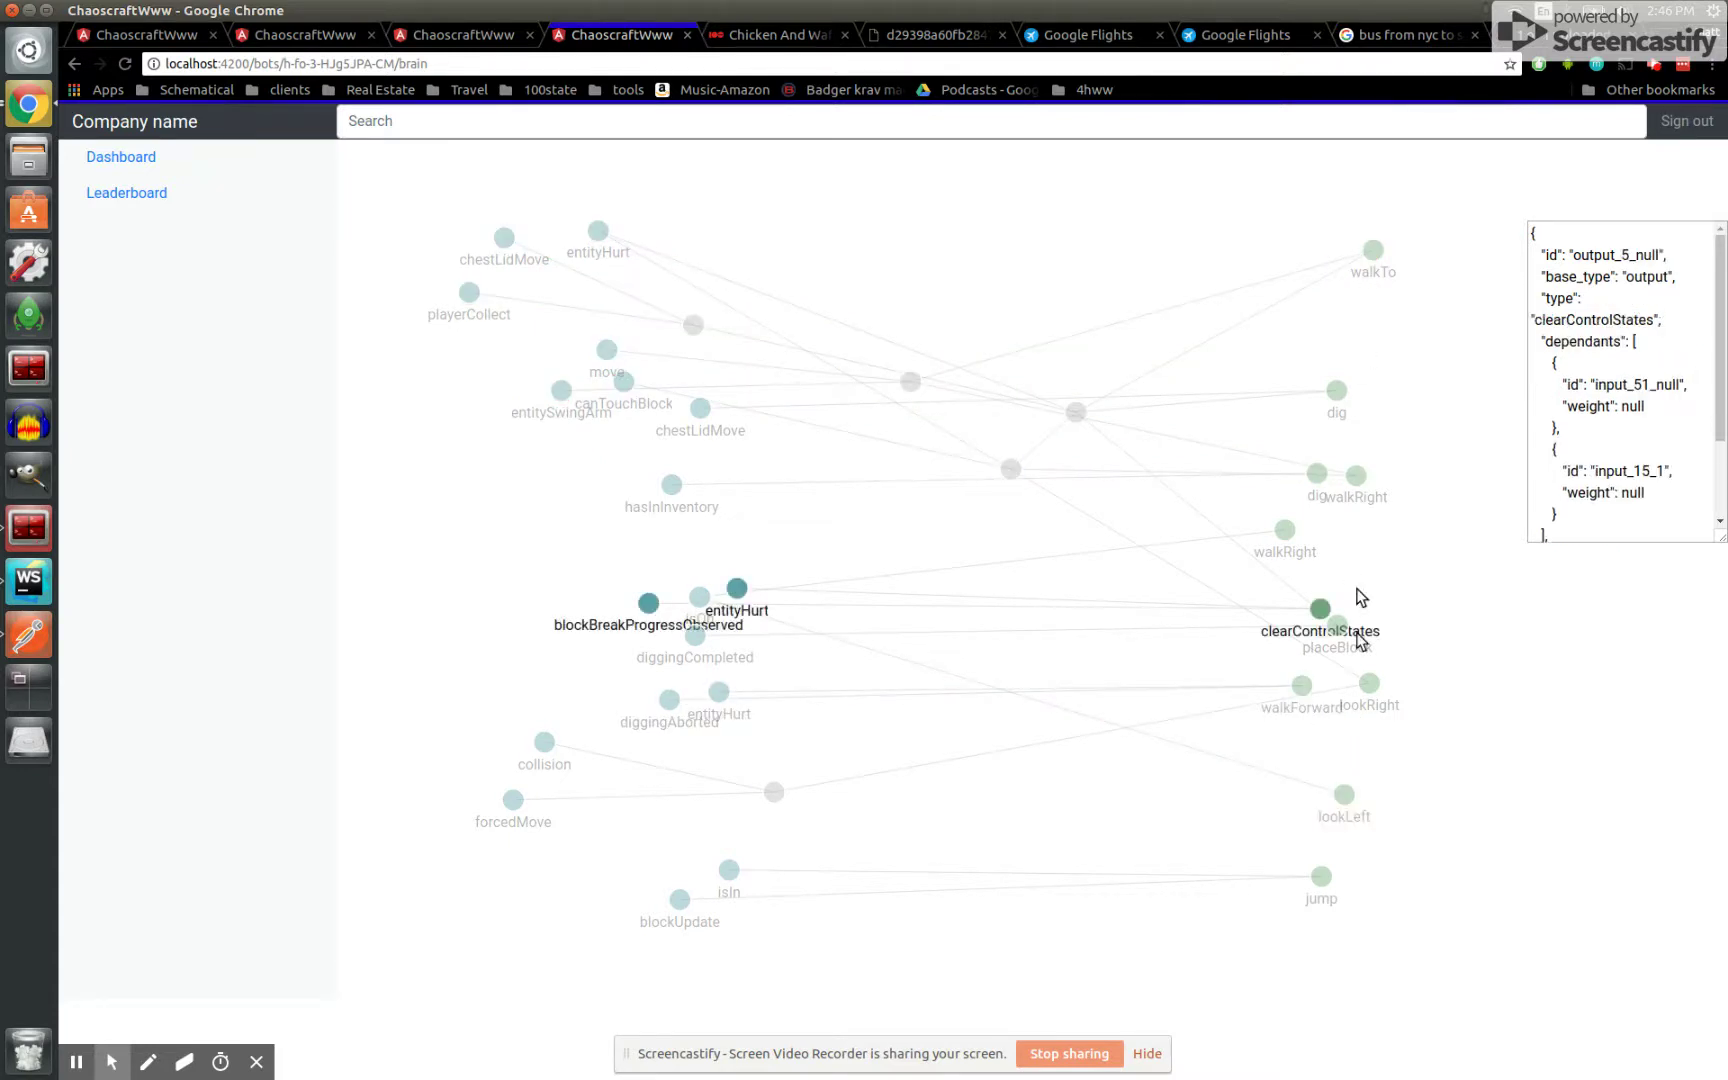
click(1373, 252)
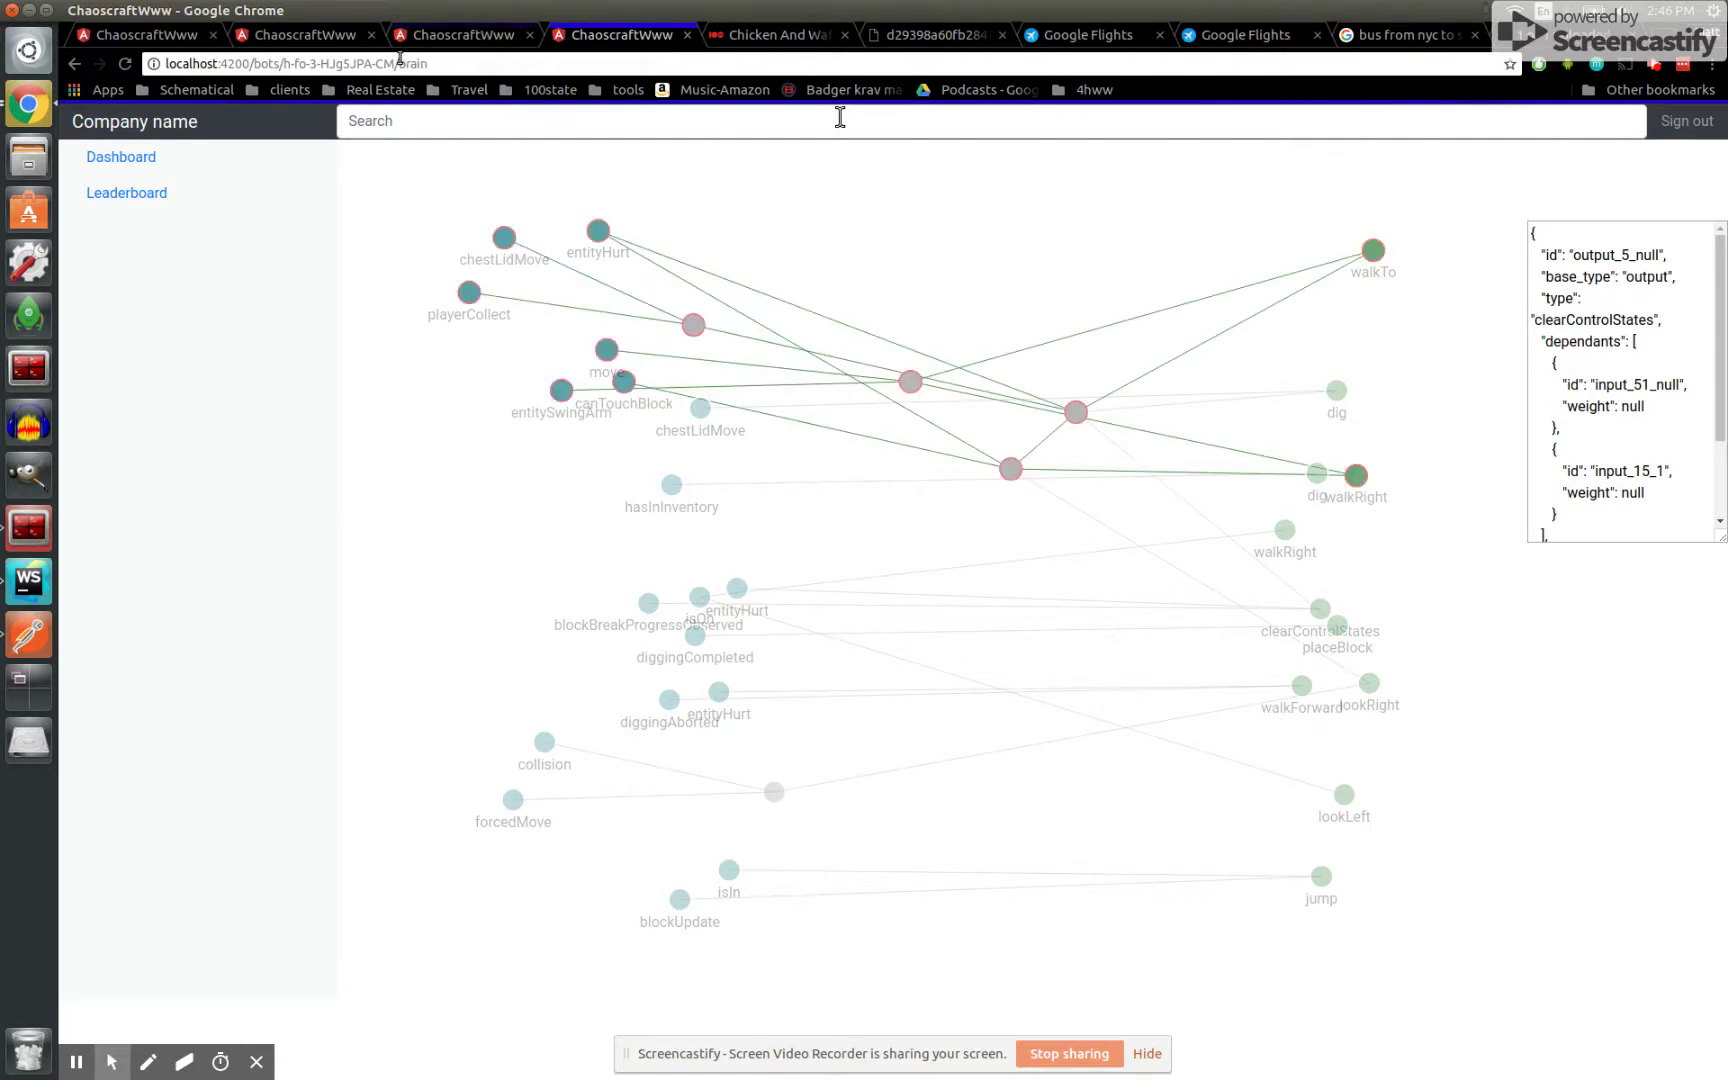
Open the next larger brain graph and examine a middle node of its lookAt output and the diggingCompleted input
click(472, 35)
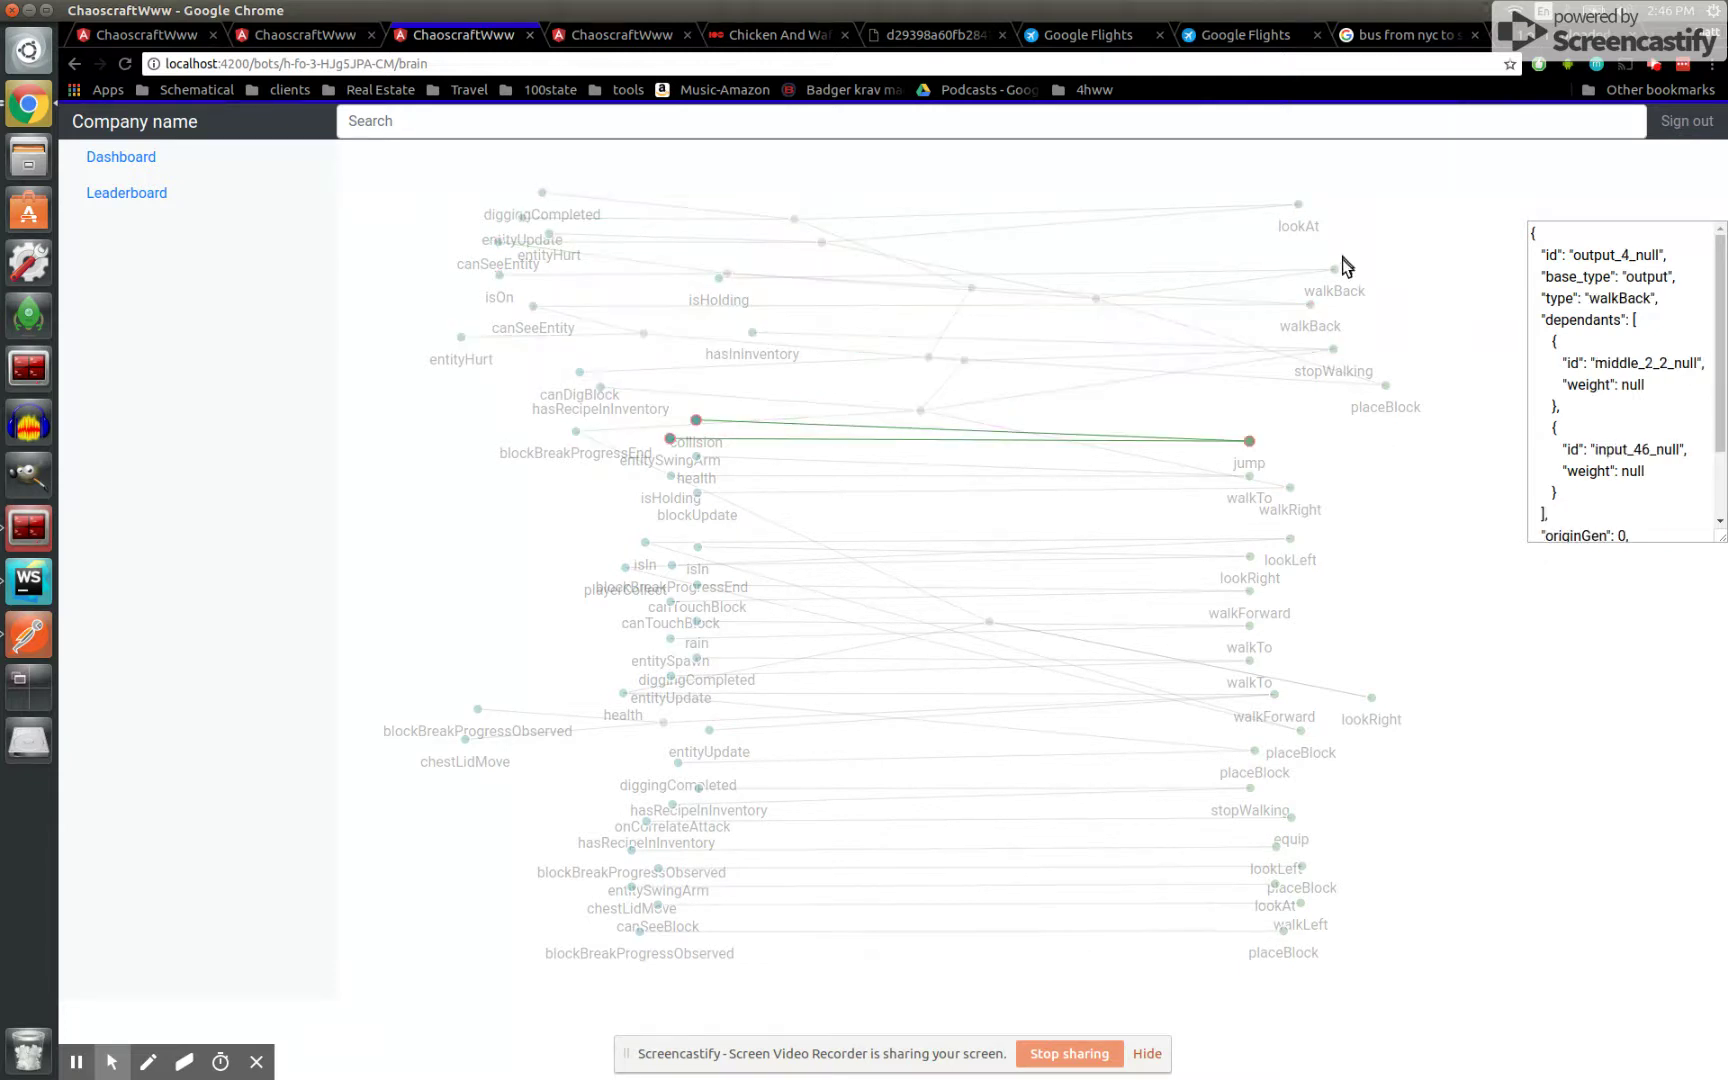
mouse_move(794, 219)
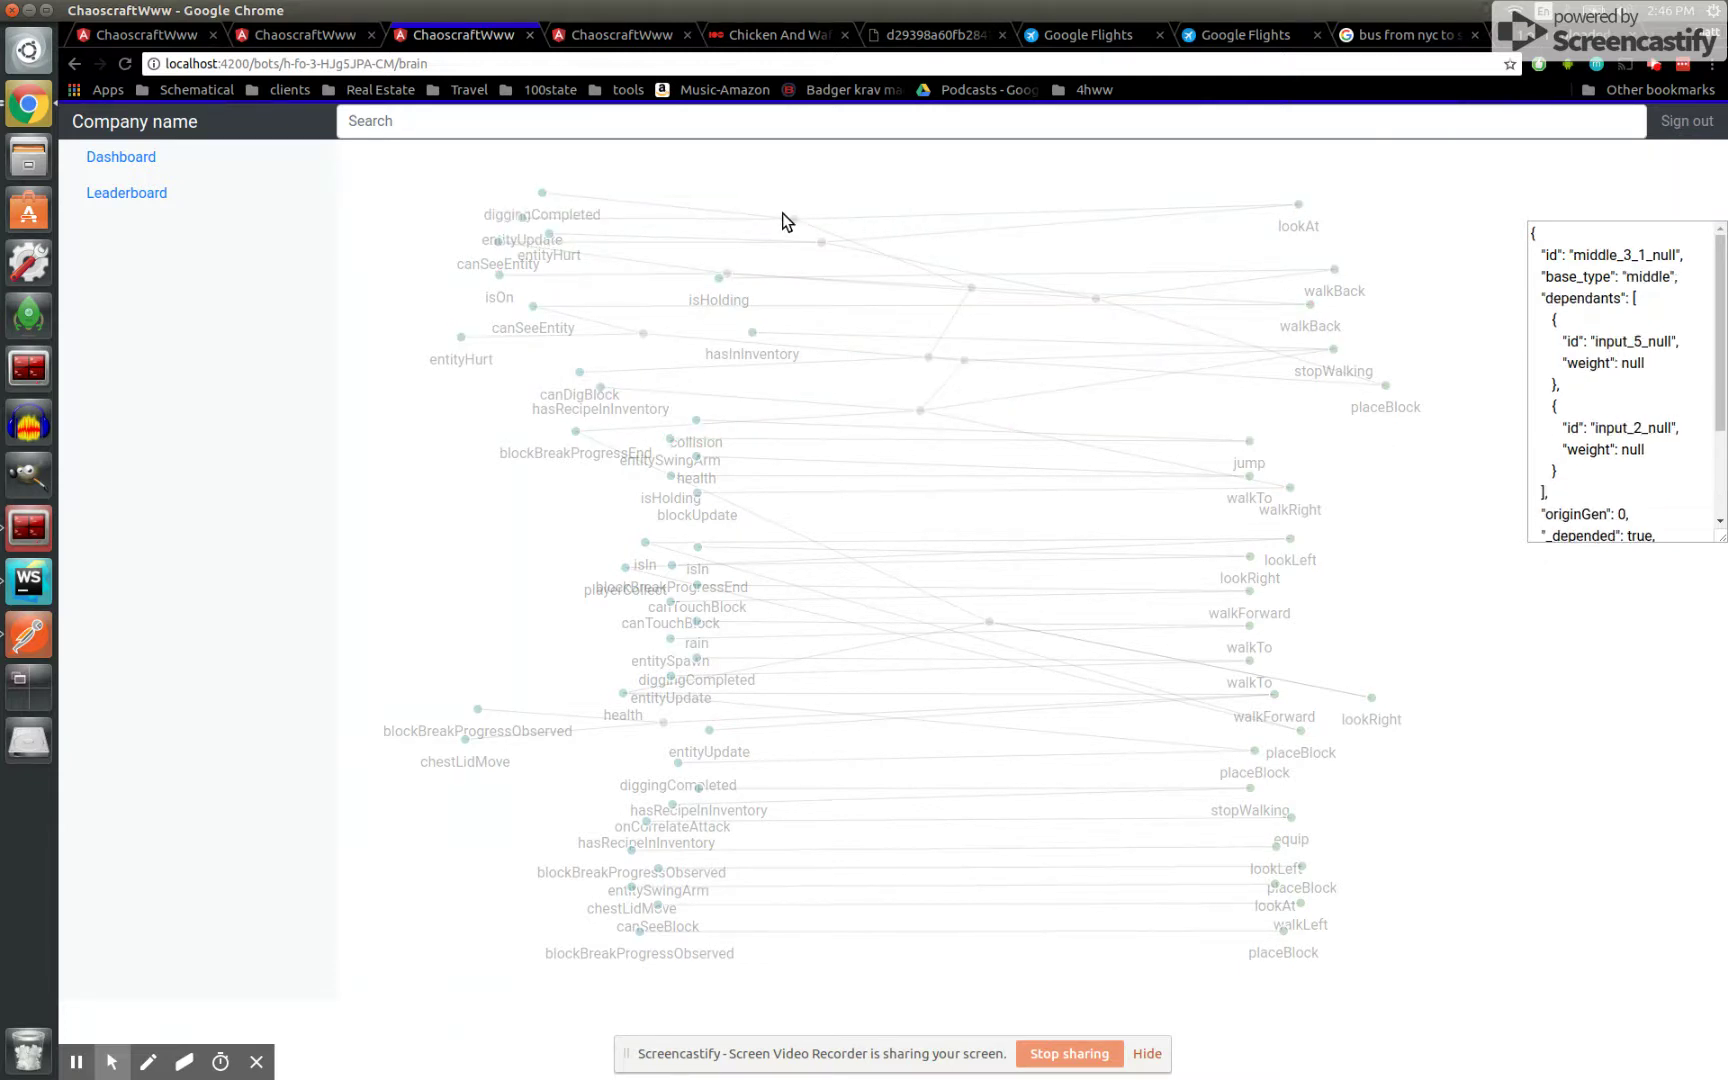
mouse_move(541, 195)
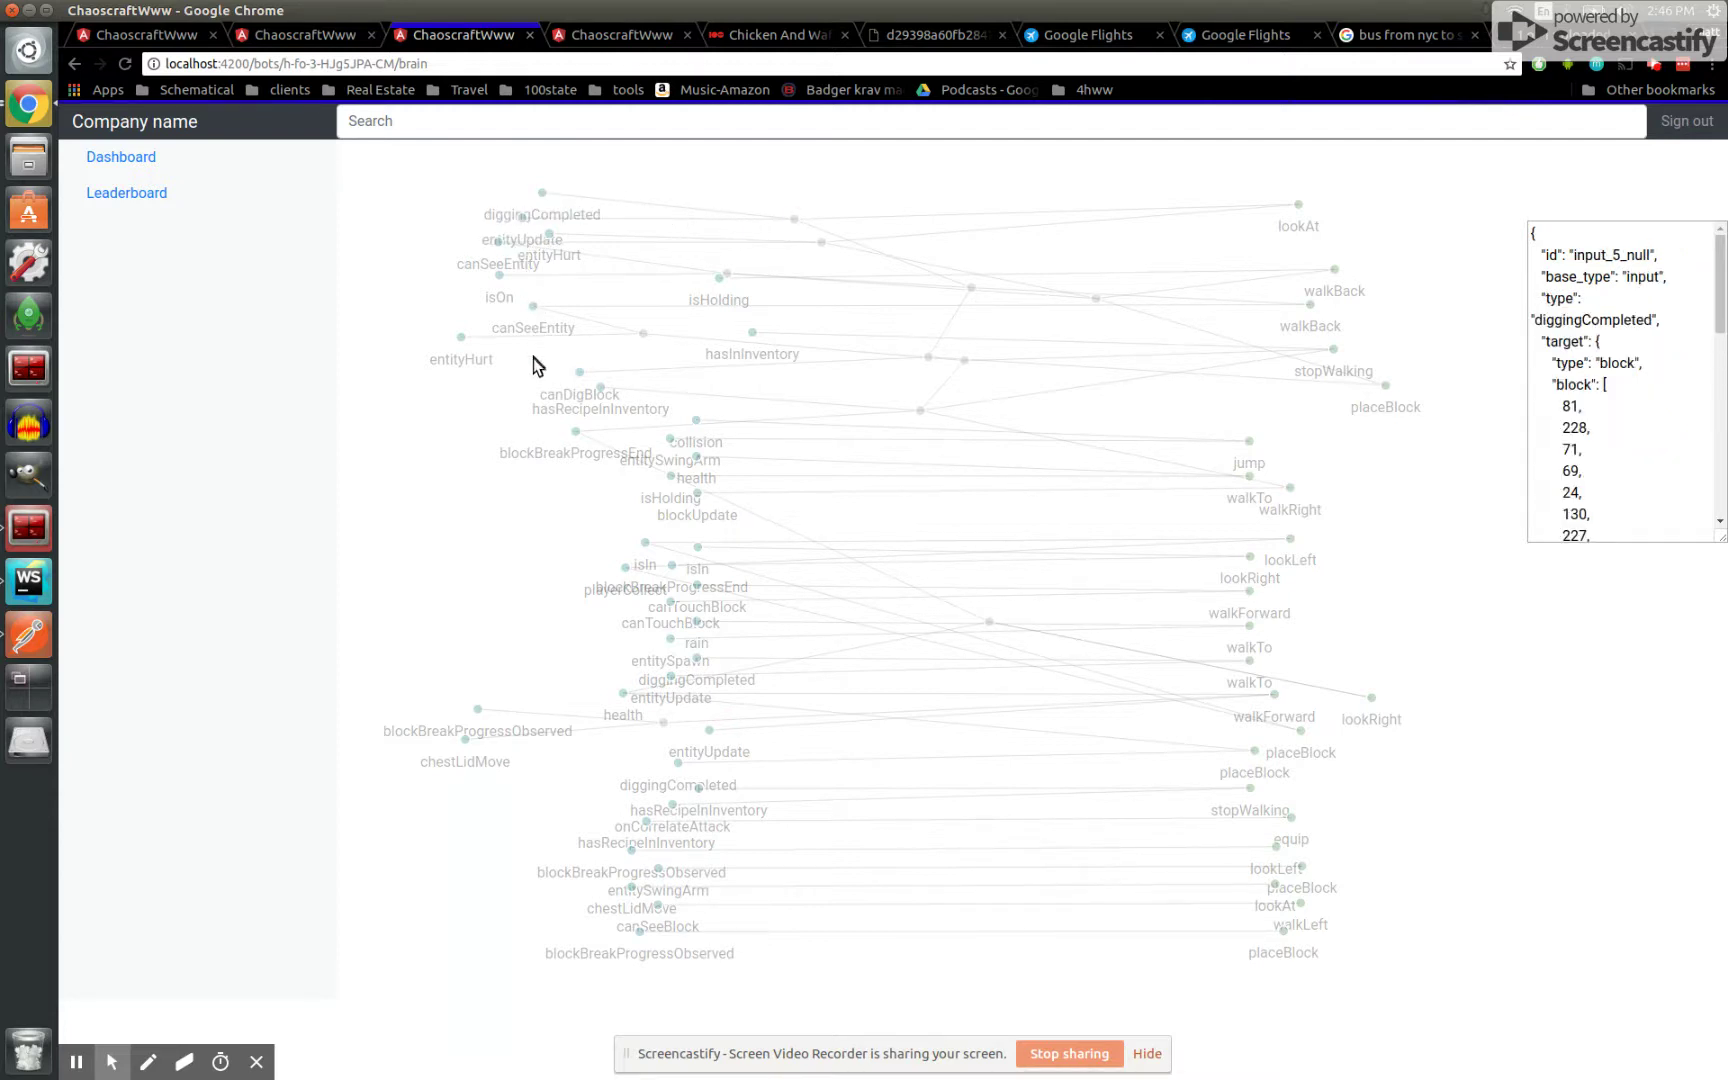
Open the denser brain graph with hundreds of links and inspect its uppermost placeBlock output
click(323, 38)
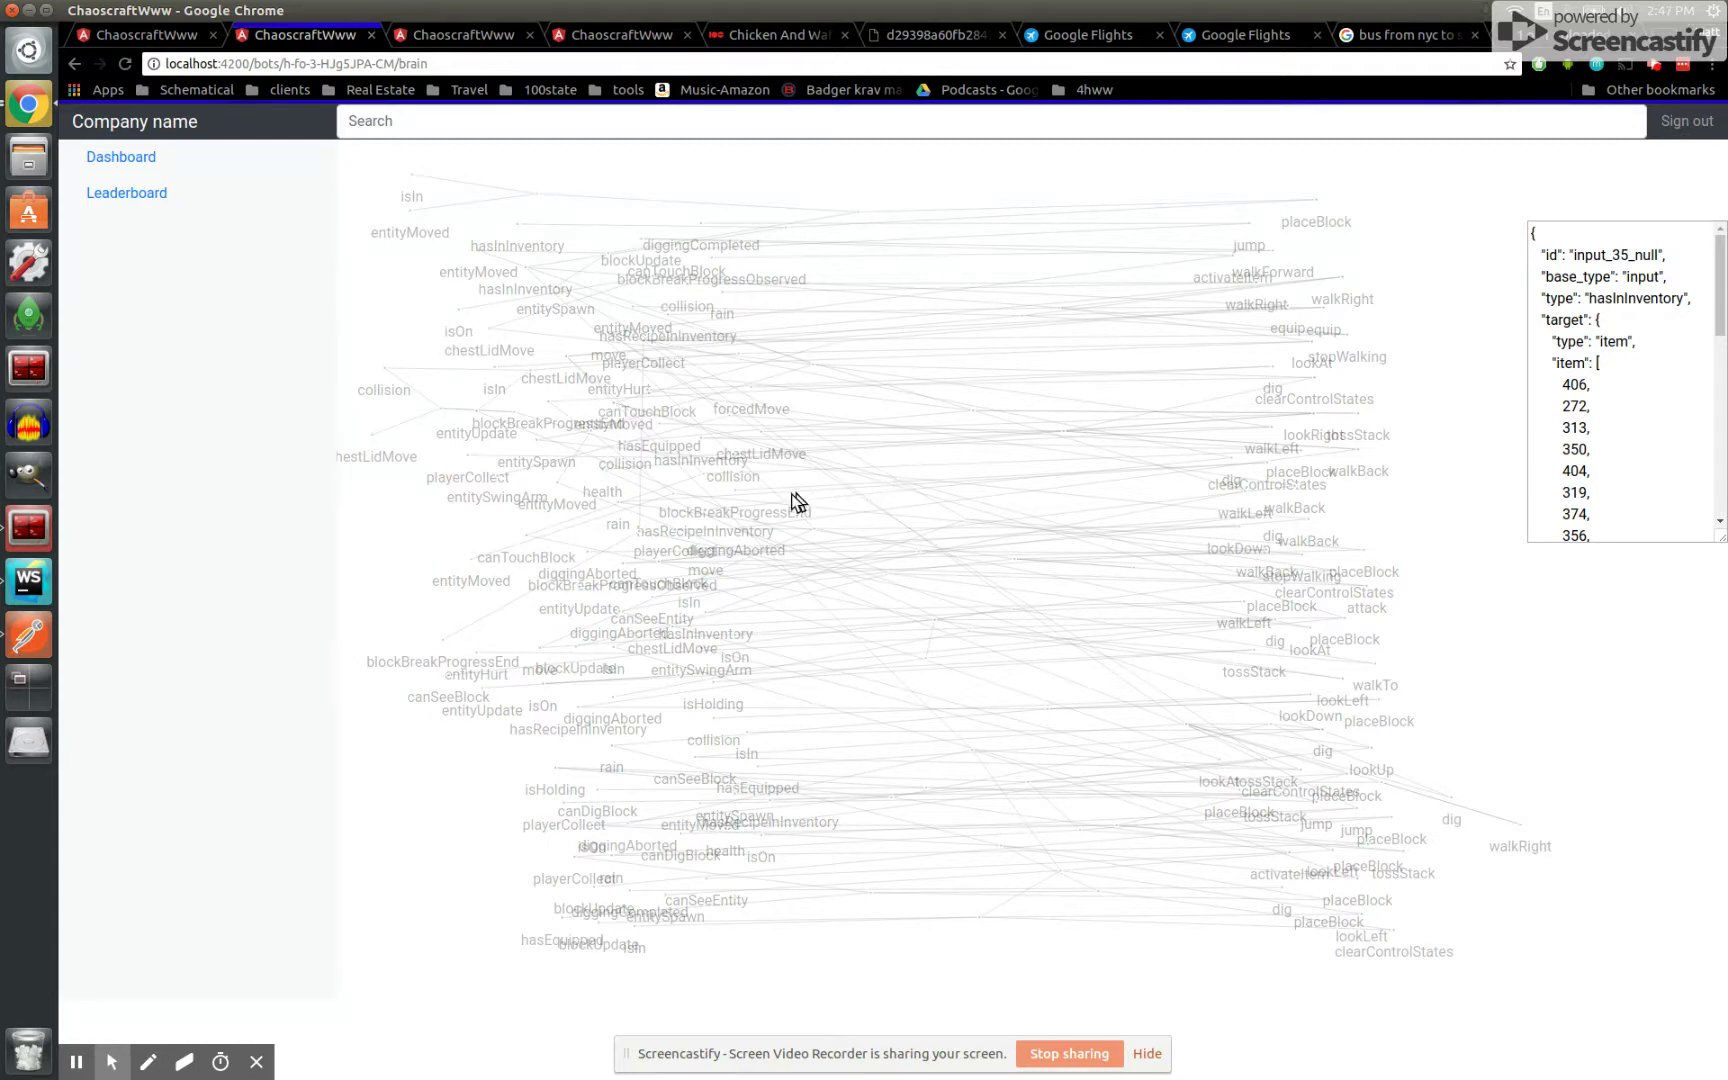
mouse_move(1317, 199)
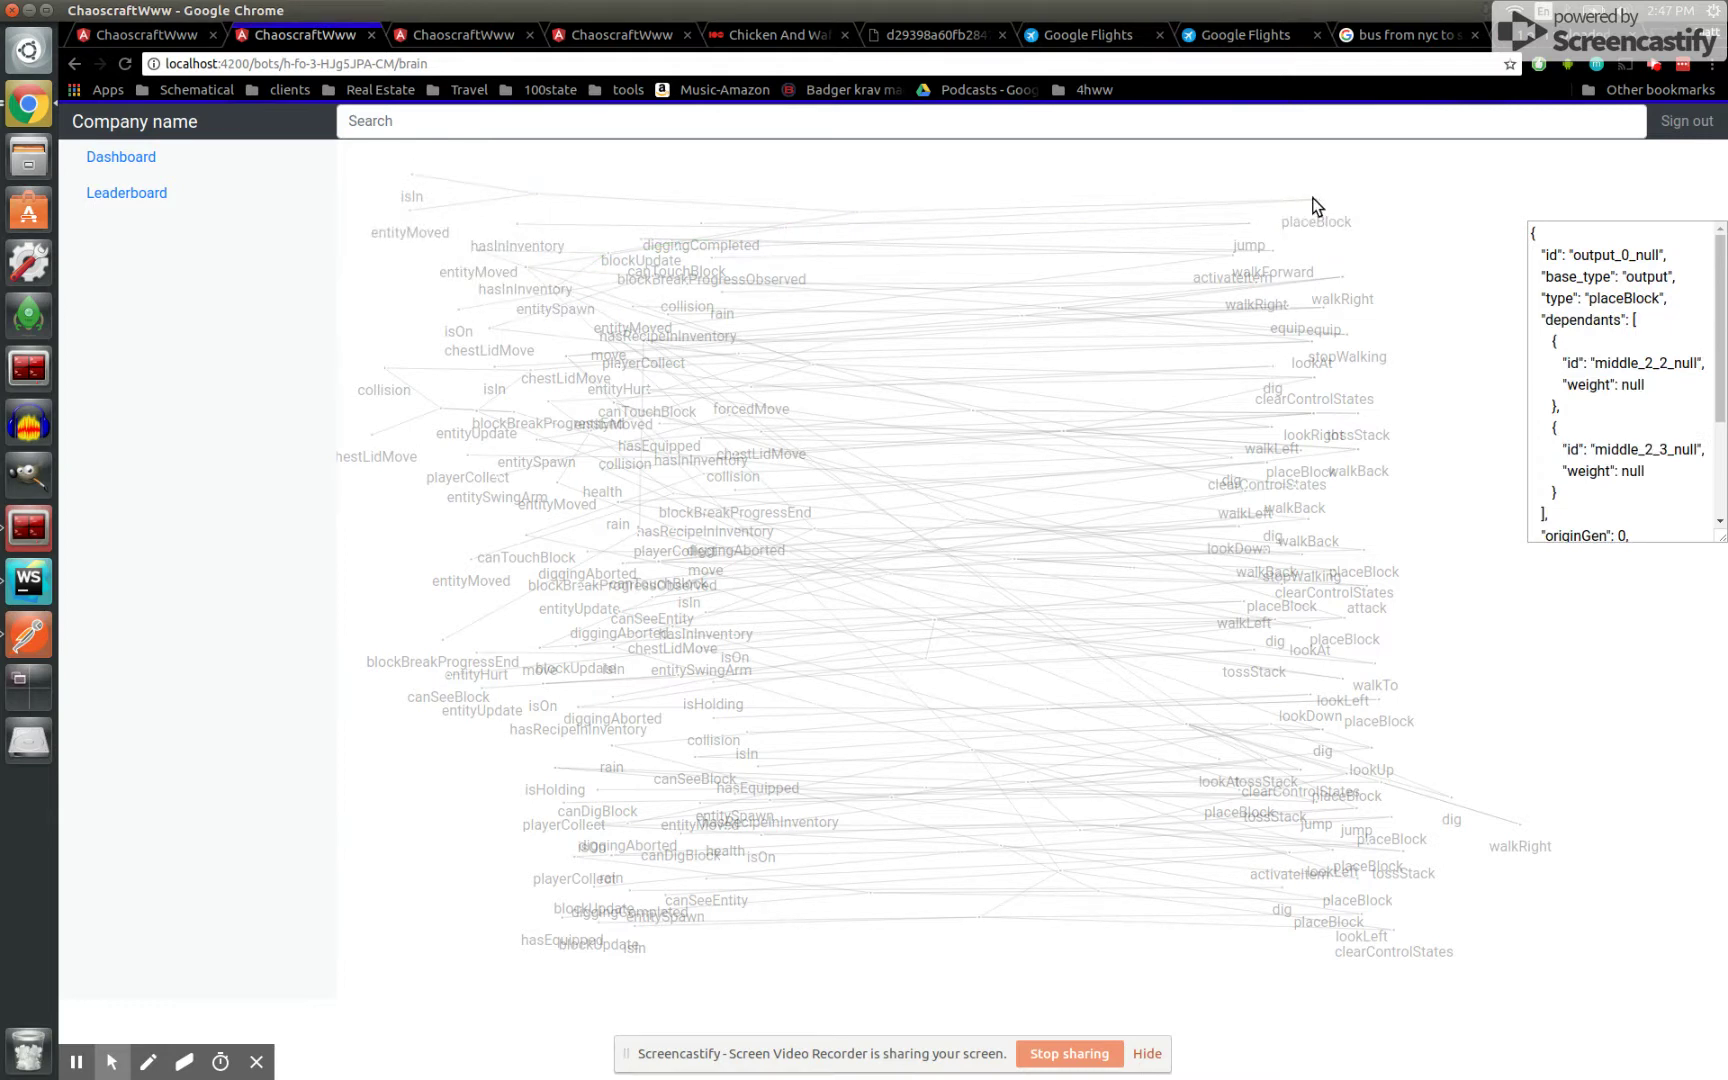
click(1317, 205)
Open the densest brain graph, inspect its lookUp, placeBlock and lookDown outputs, and bring its outer output edge into view
click(167, 40)
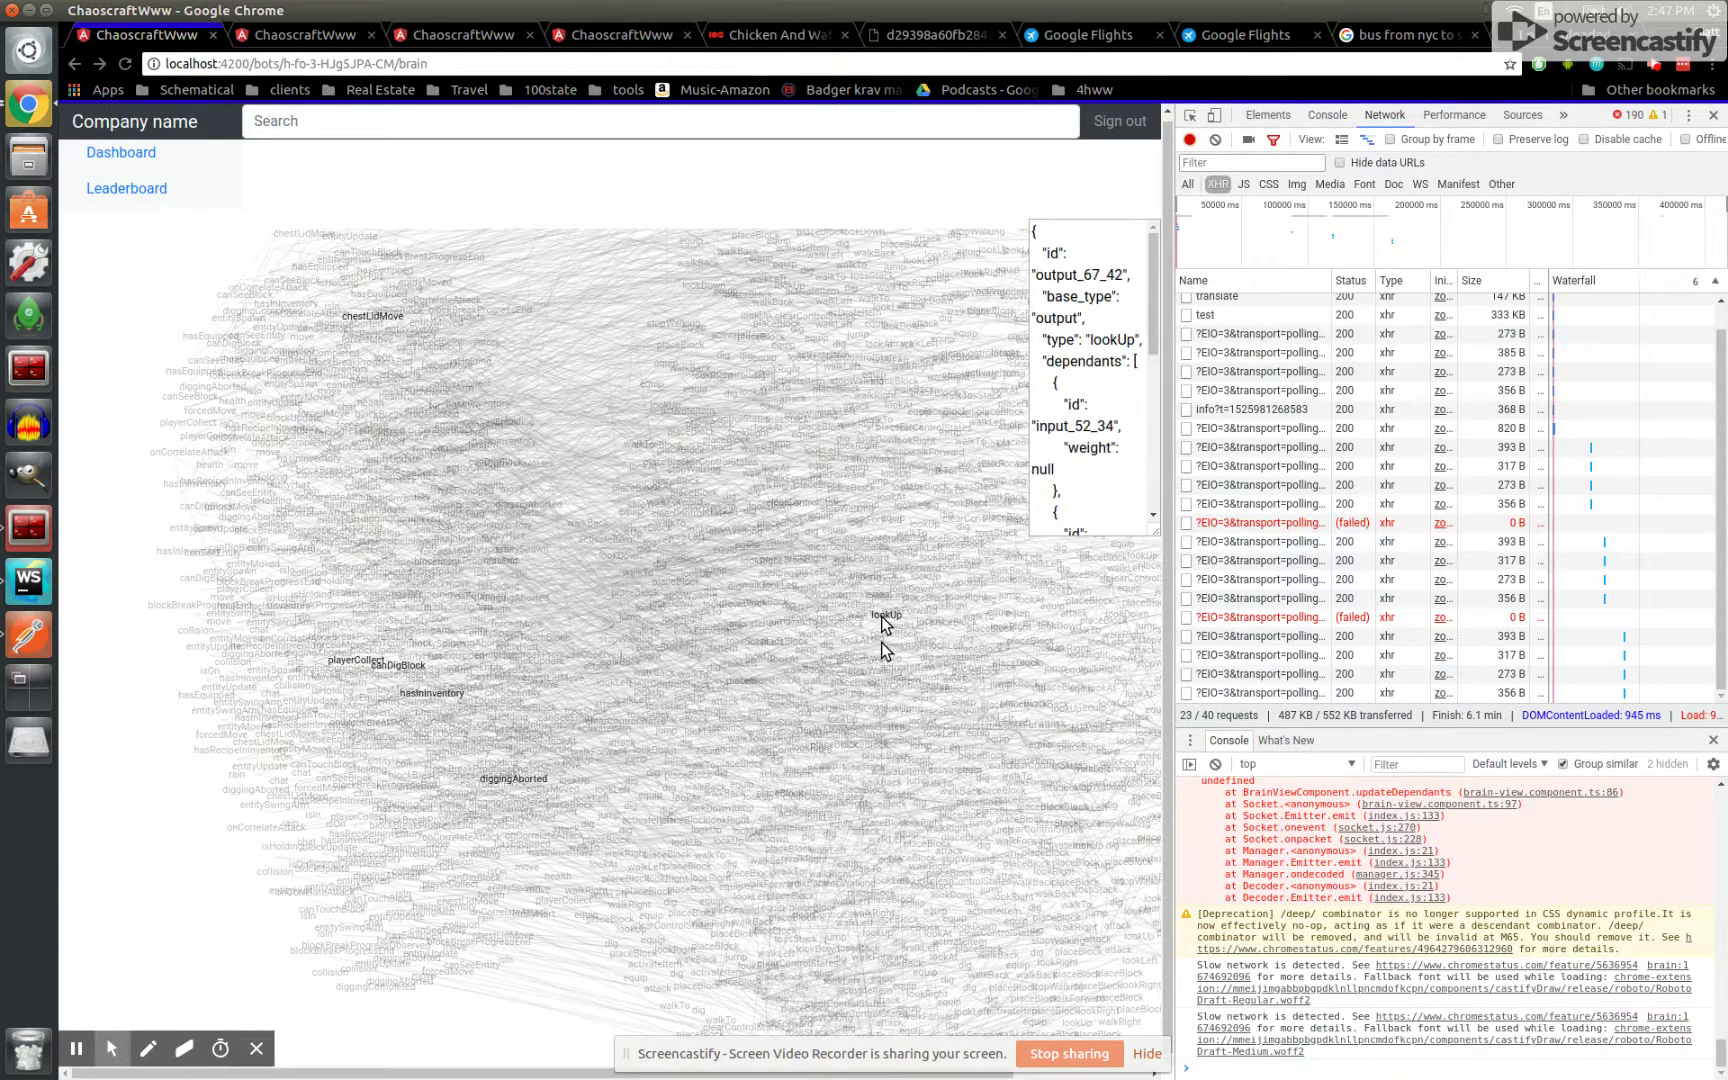
mouse_move(878, 642)
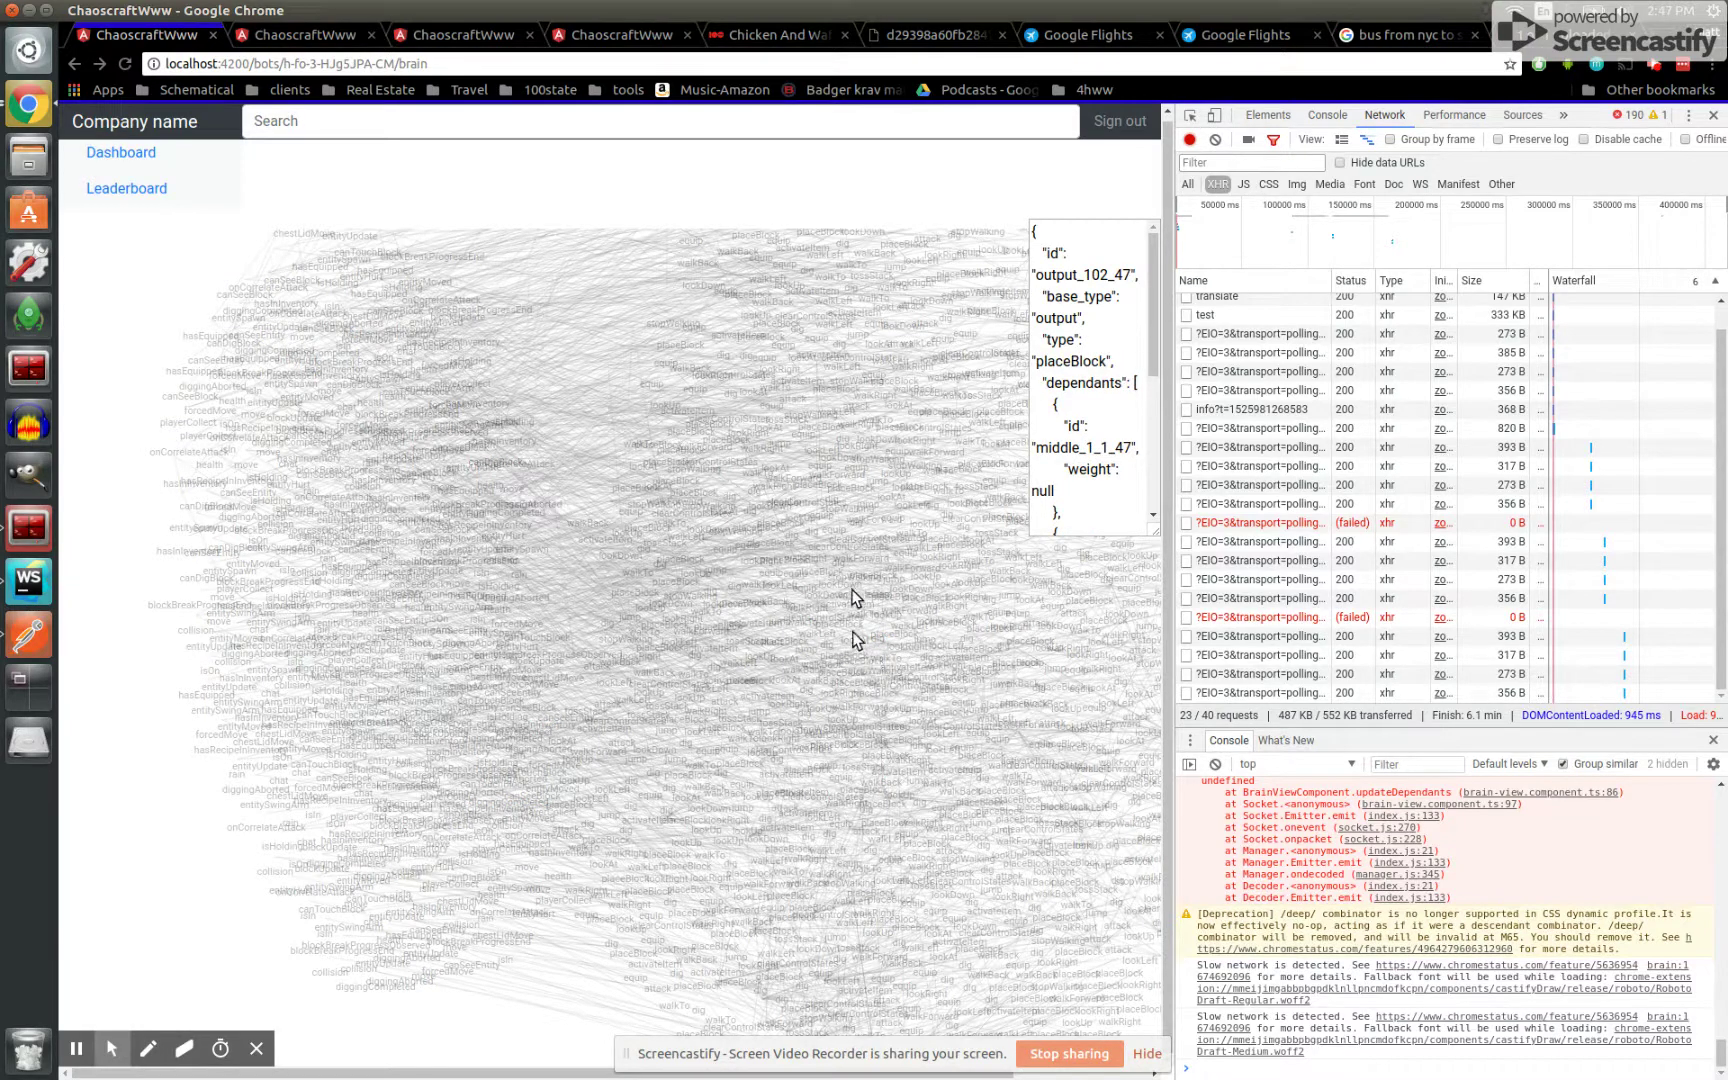
mouse_move(981, 742)
drag(981, 742, 873, 742)
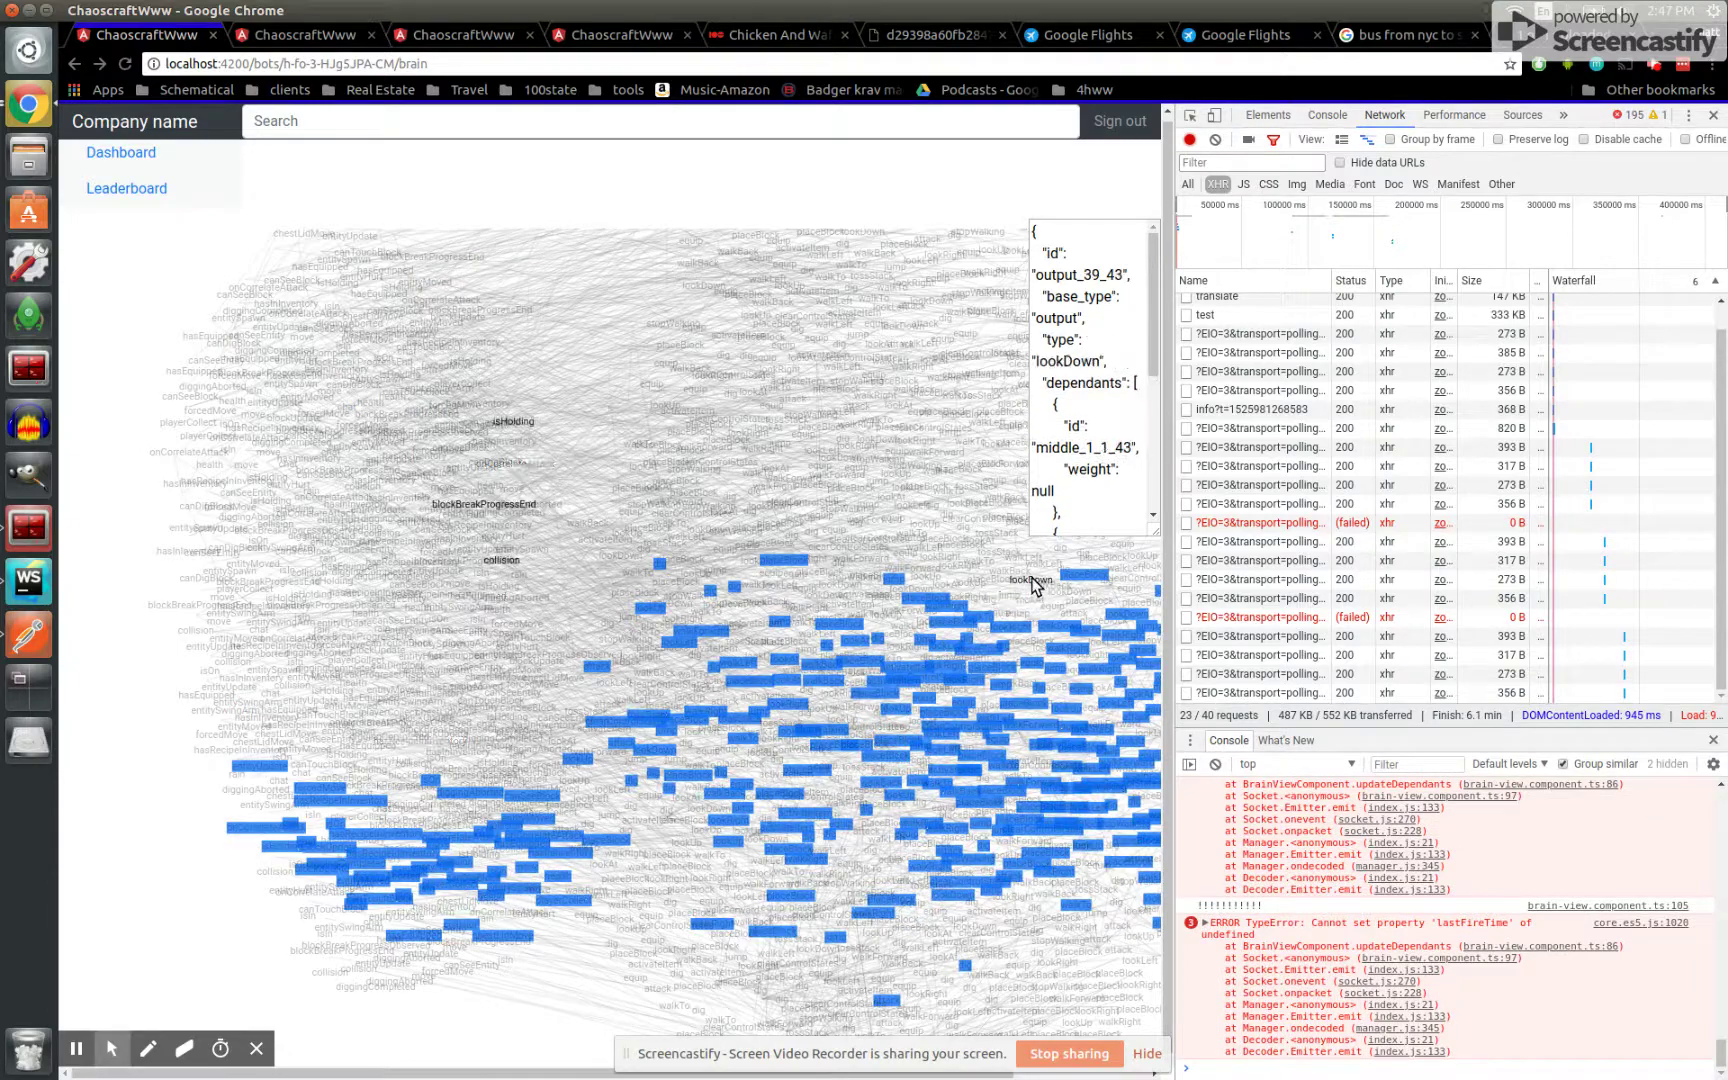
drag(1031, 577, 841, 582)
mouse_move(623, 588)
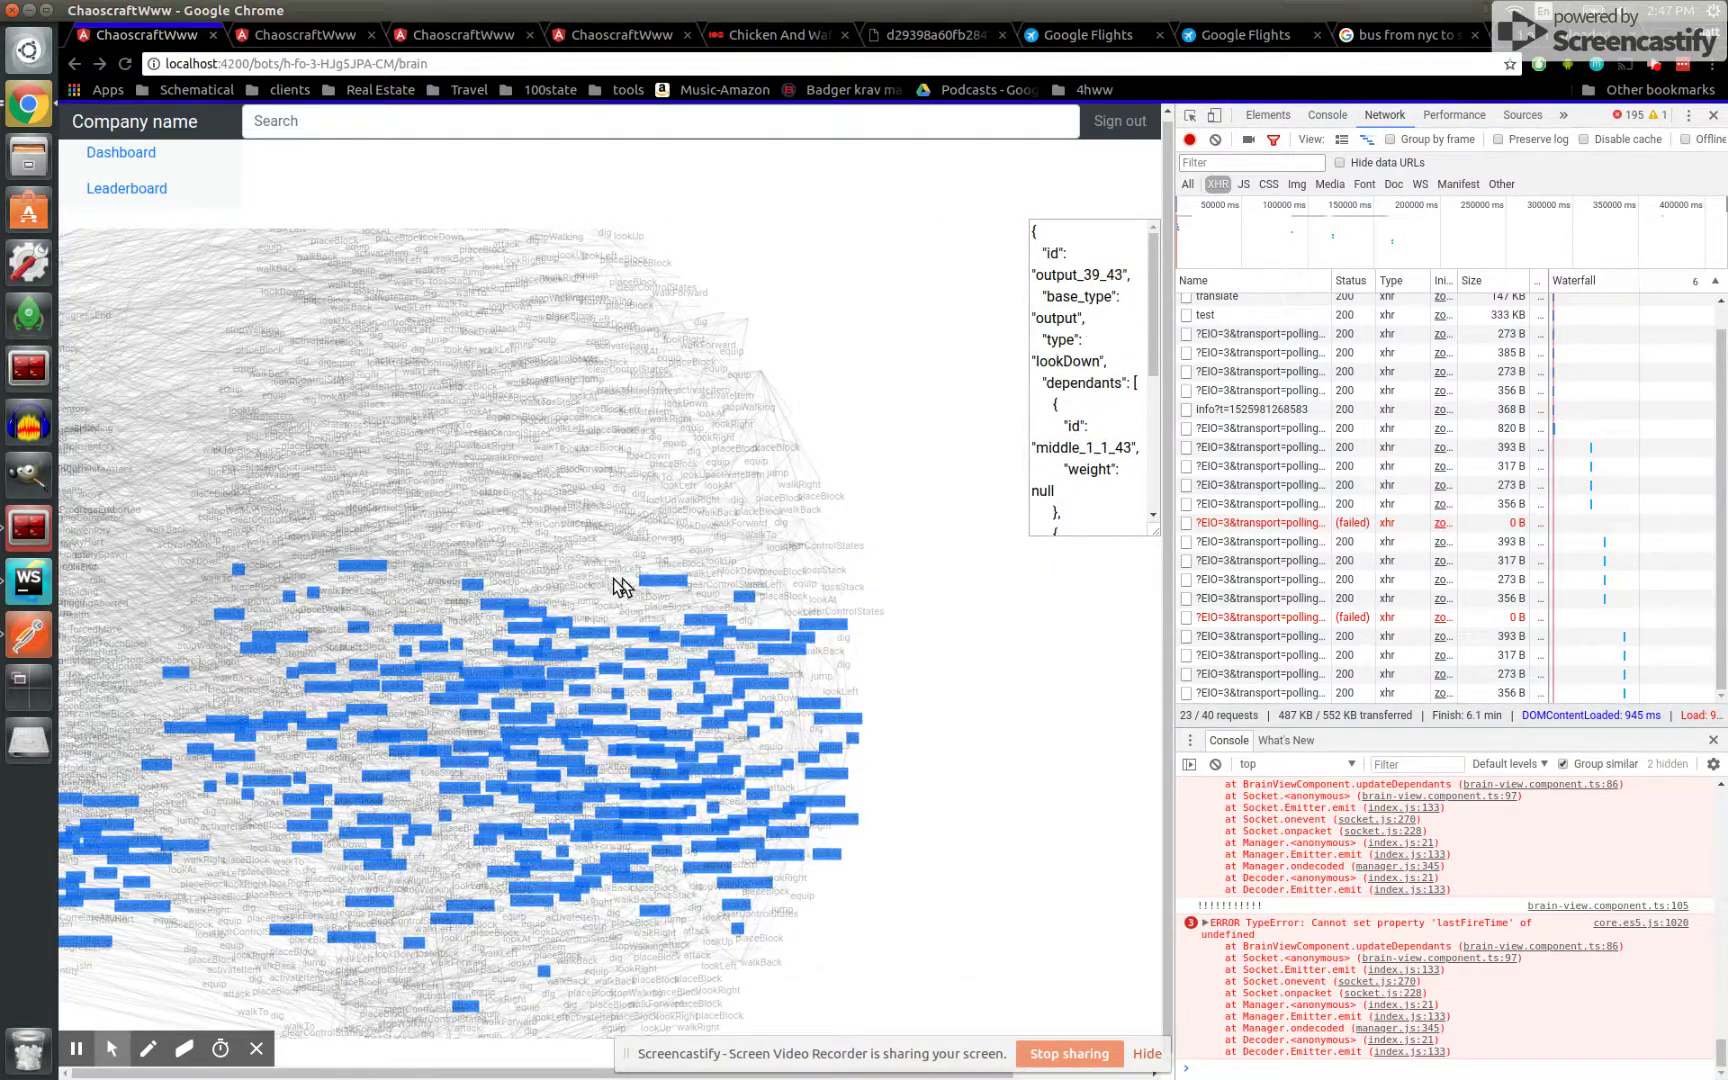
Examine the lookRight, walkForward and walkBack outputs in the densest graph, and clear the accidental label selection
mouse_move(571, 528)
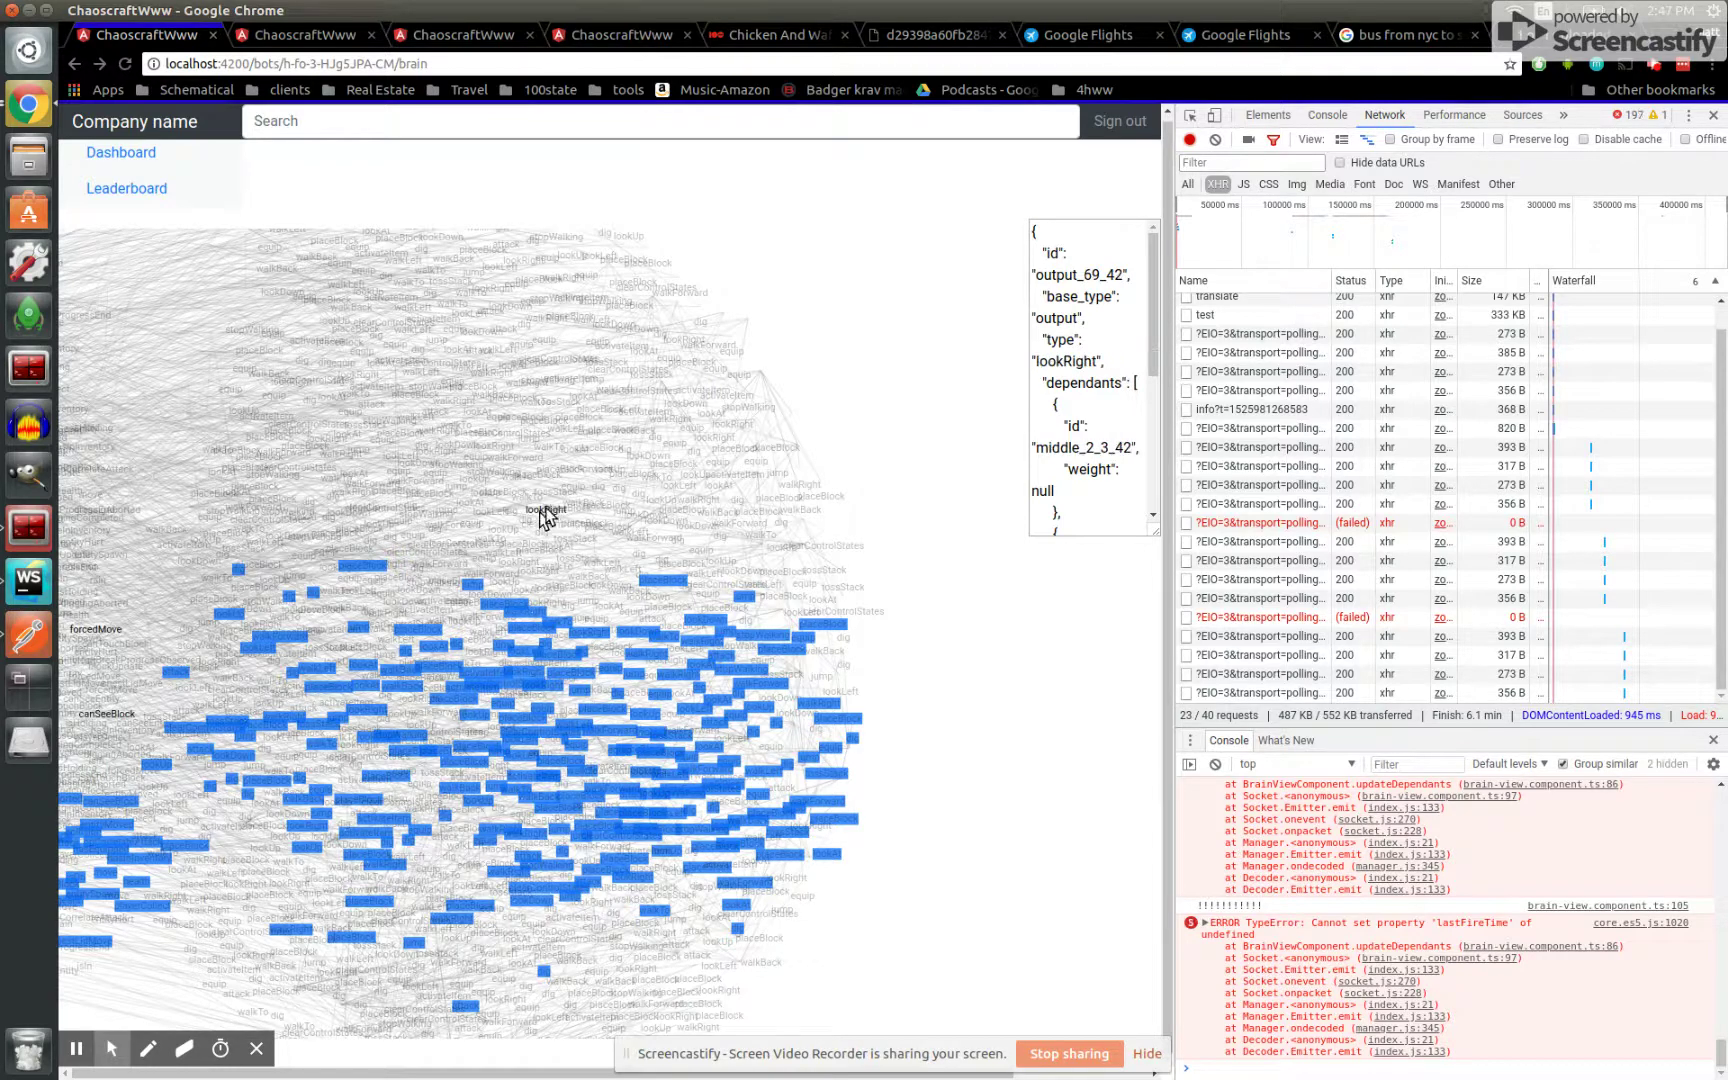
drag(557, 507, 706, 513)
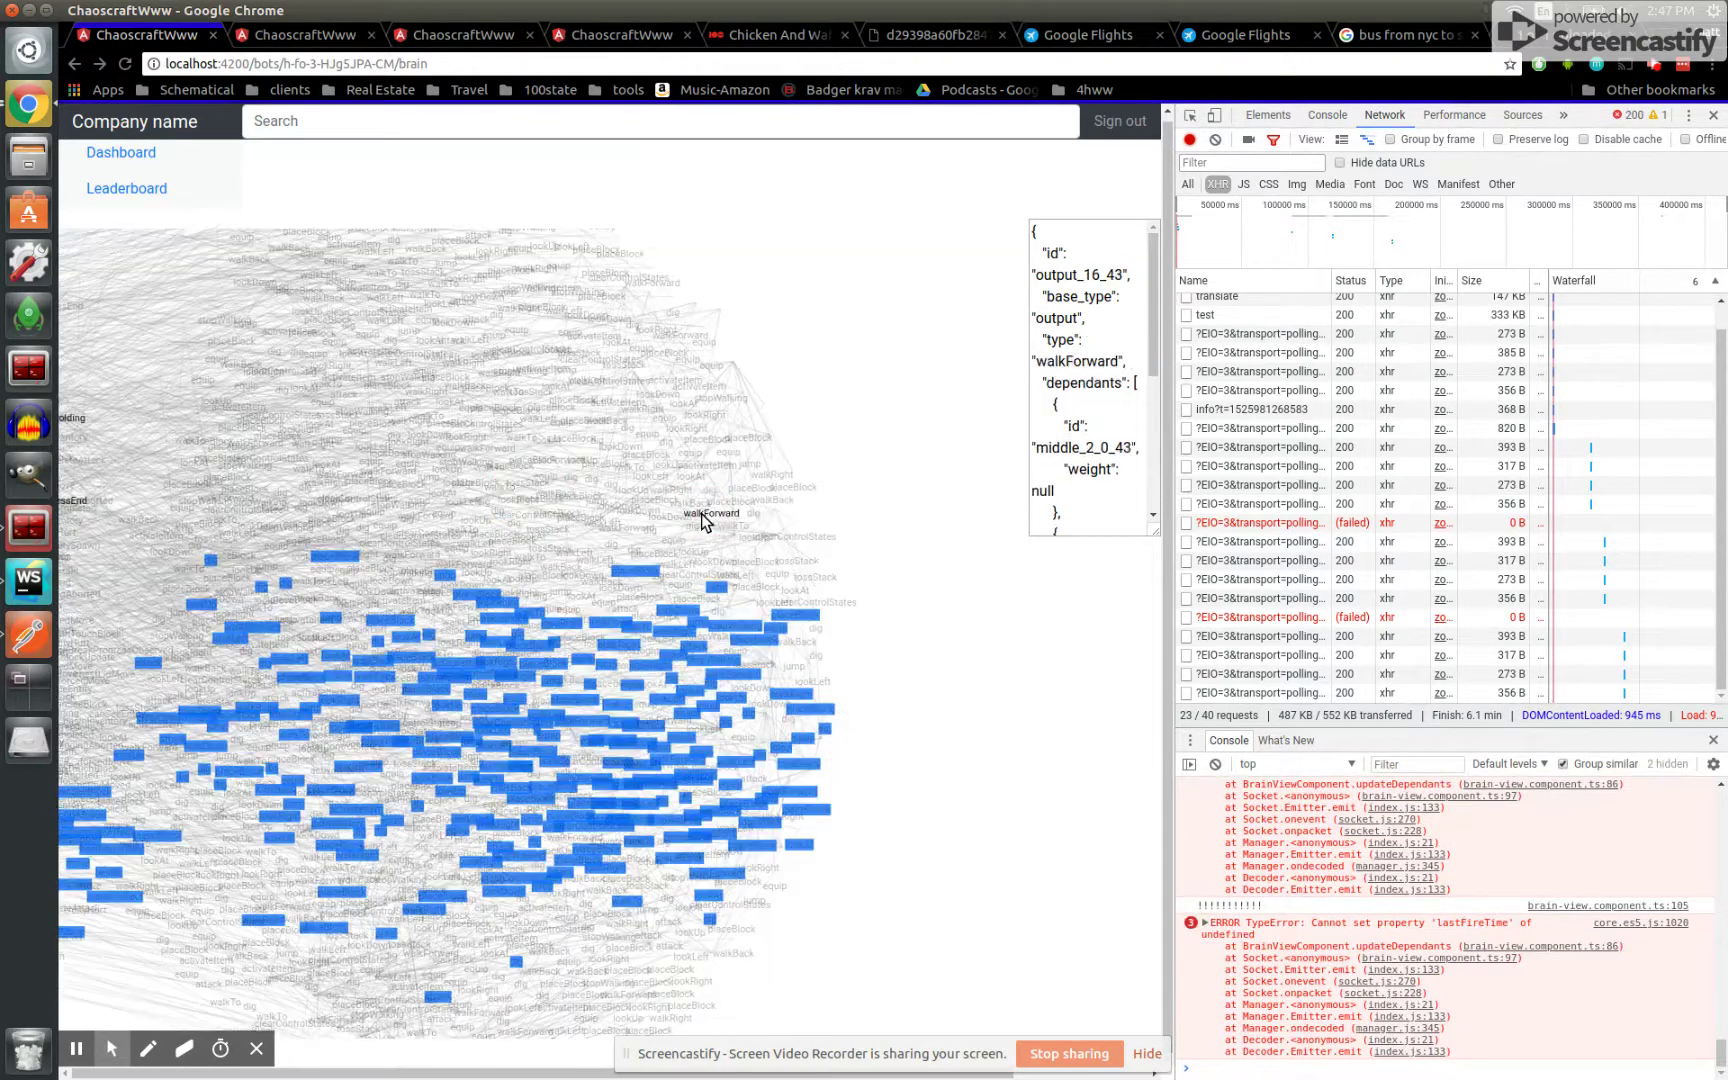
drag(436, 517, 474, 517)
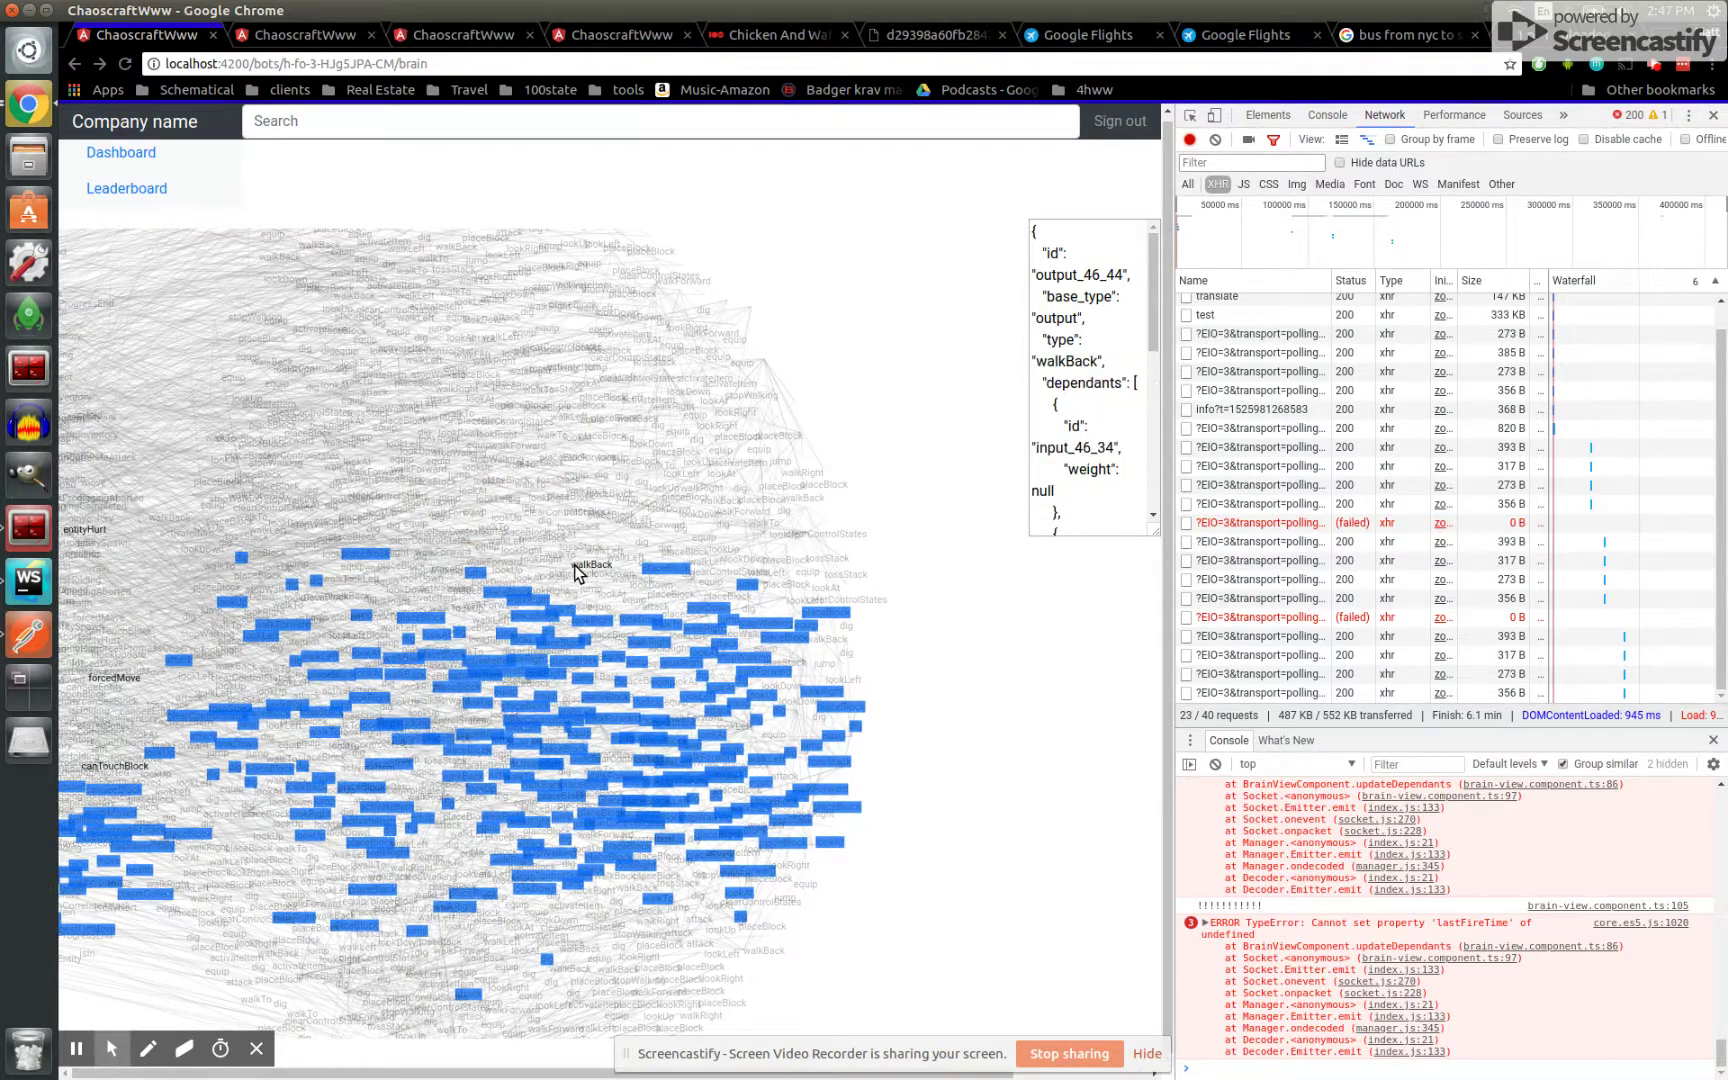
click(911, 457)
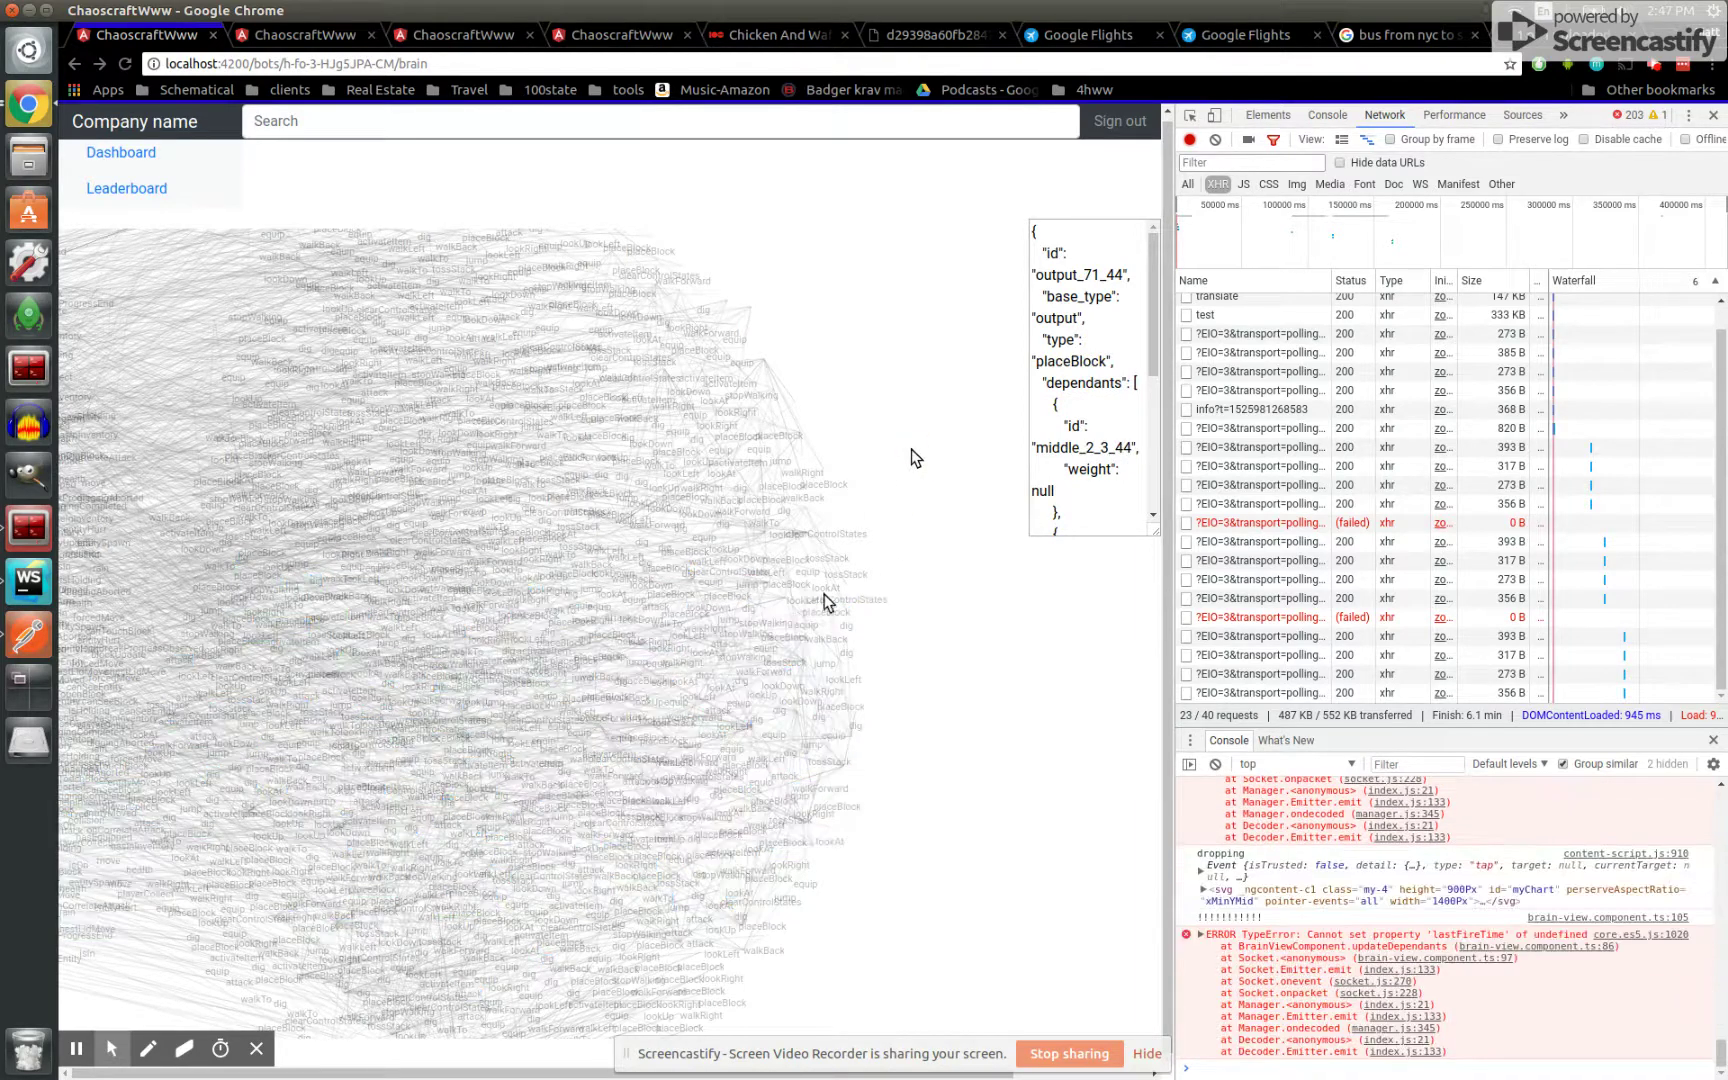
Revisit the three simpler brain graphs in order of increasing complexity to compare them
click(610, 36)
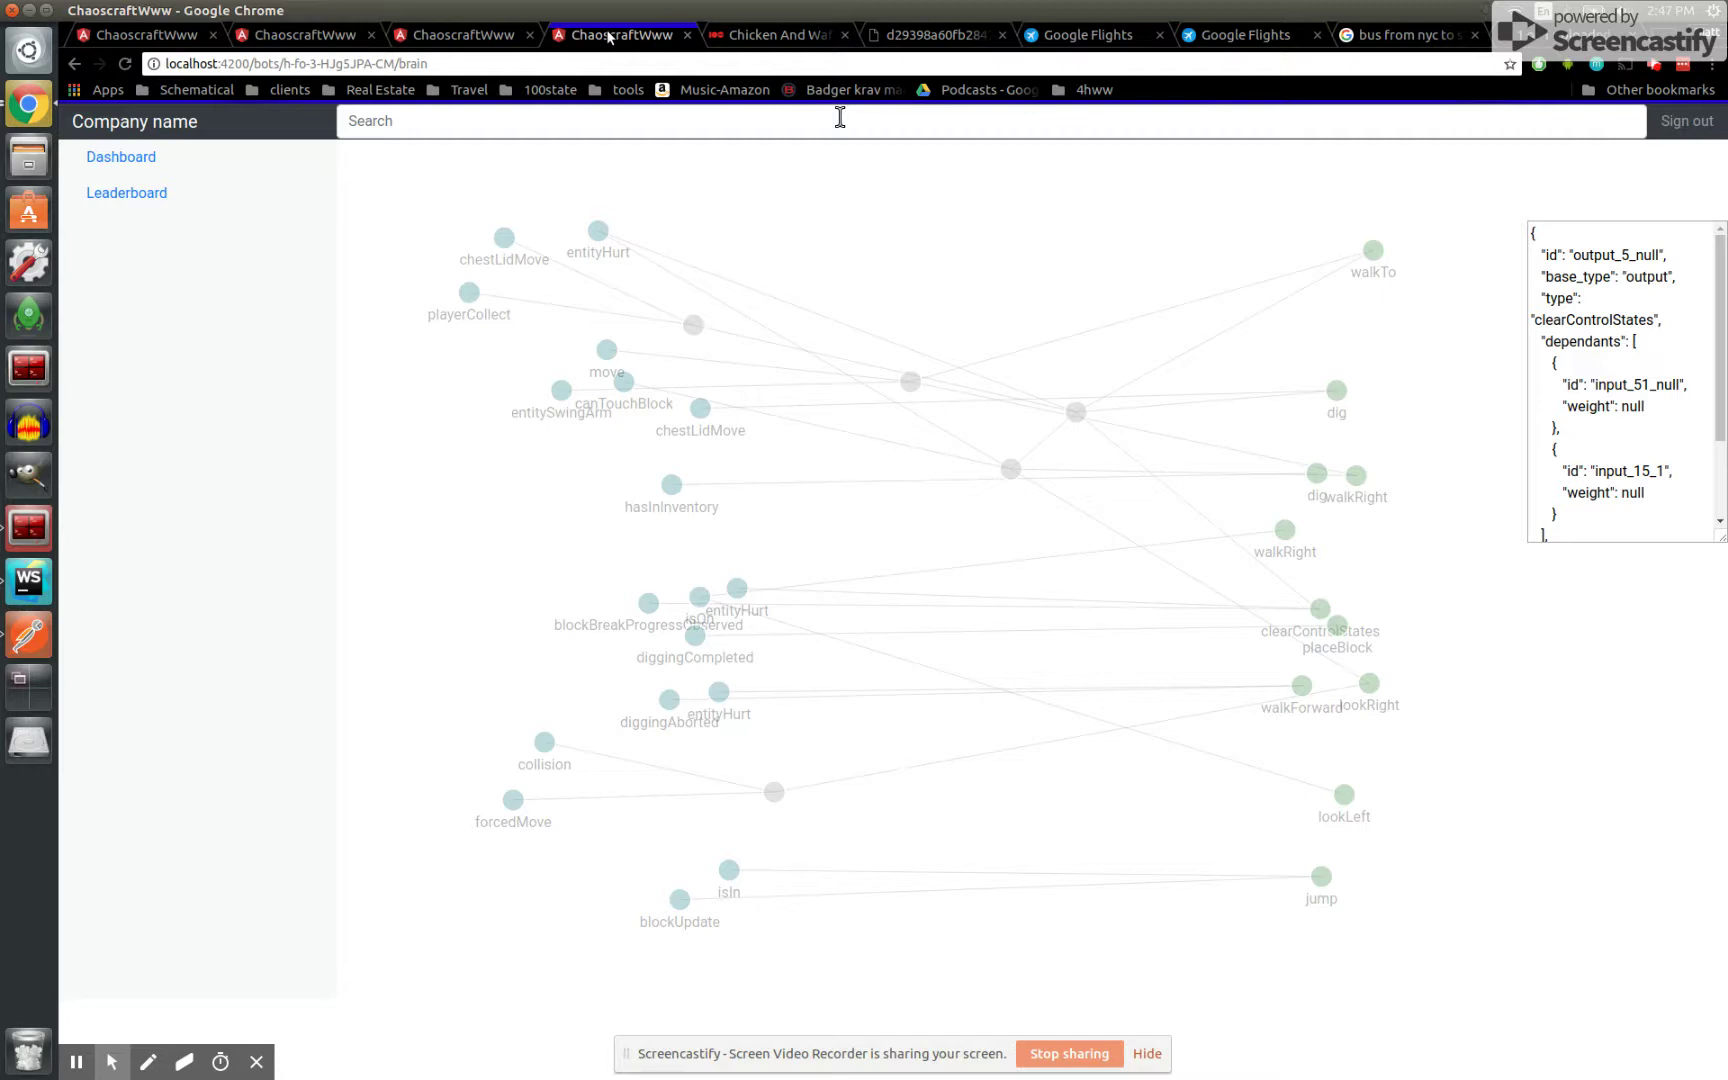
click(477, 36)
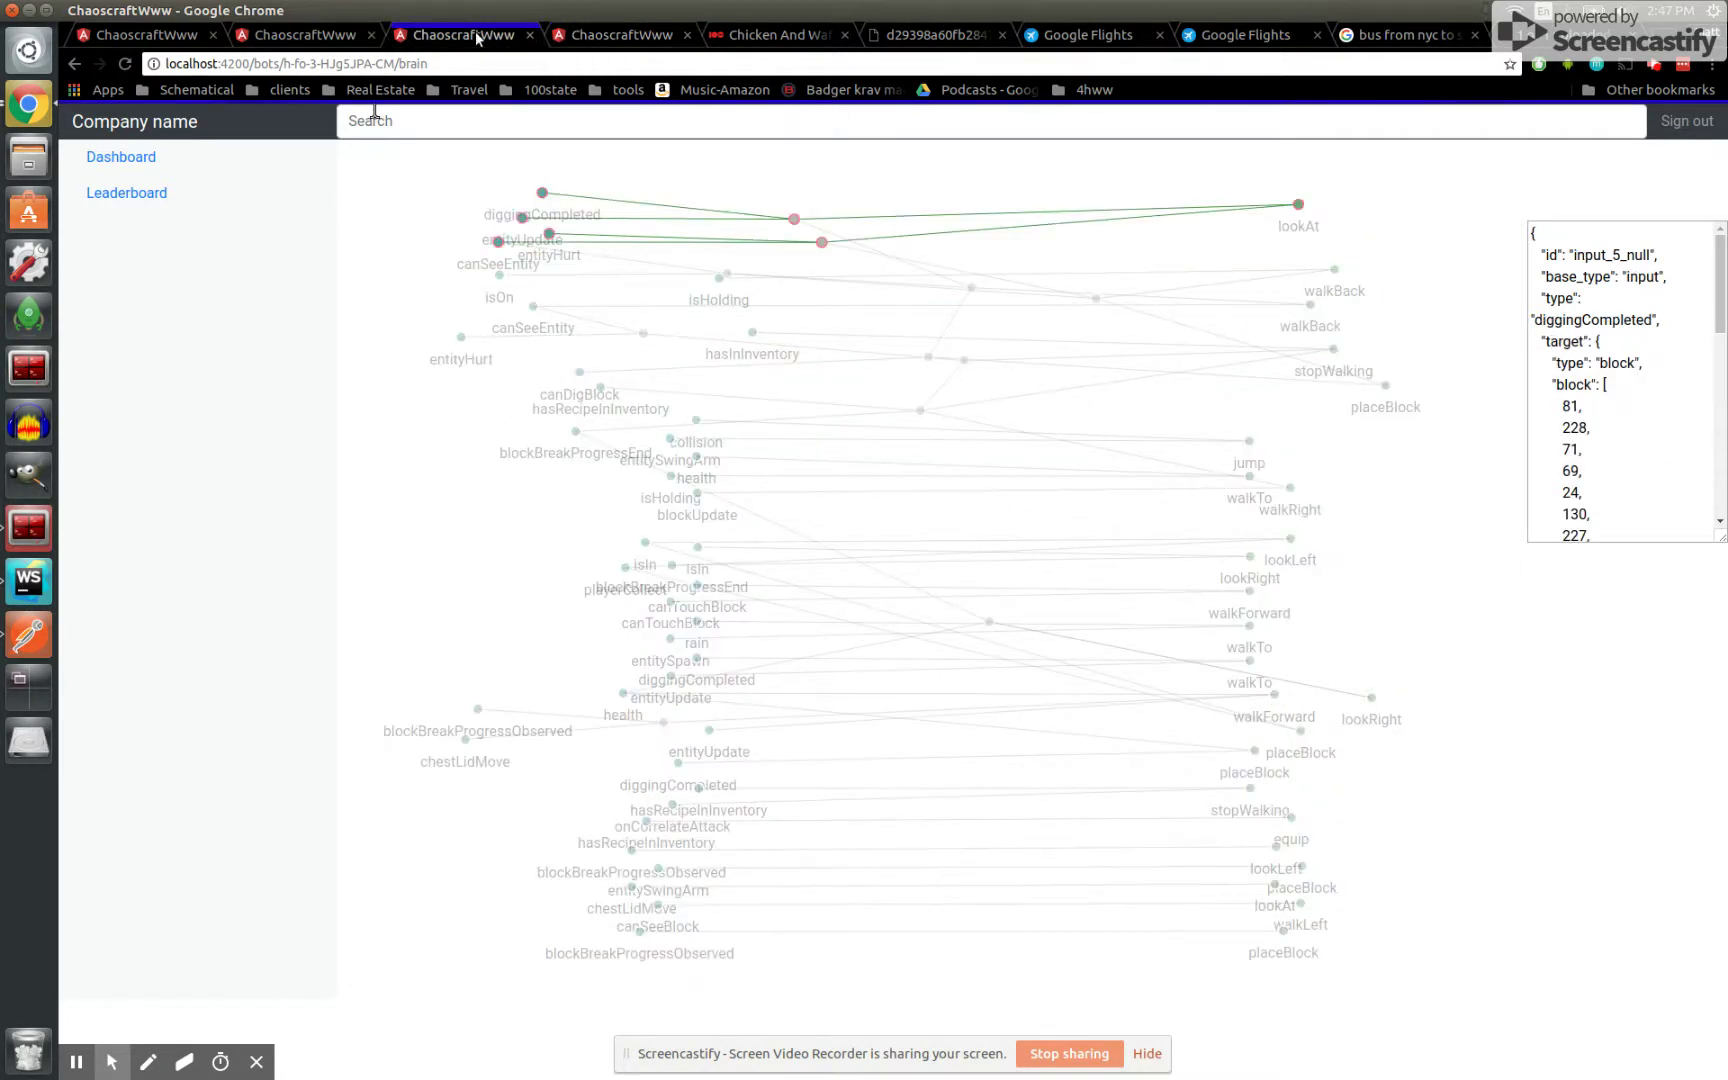
click(324, 38)
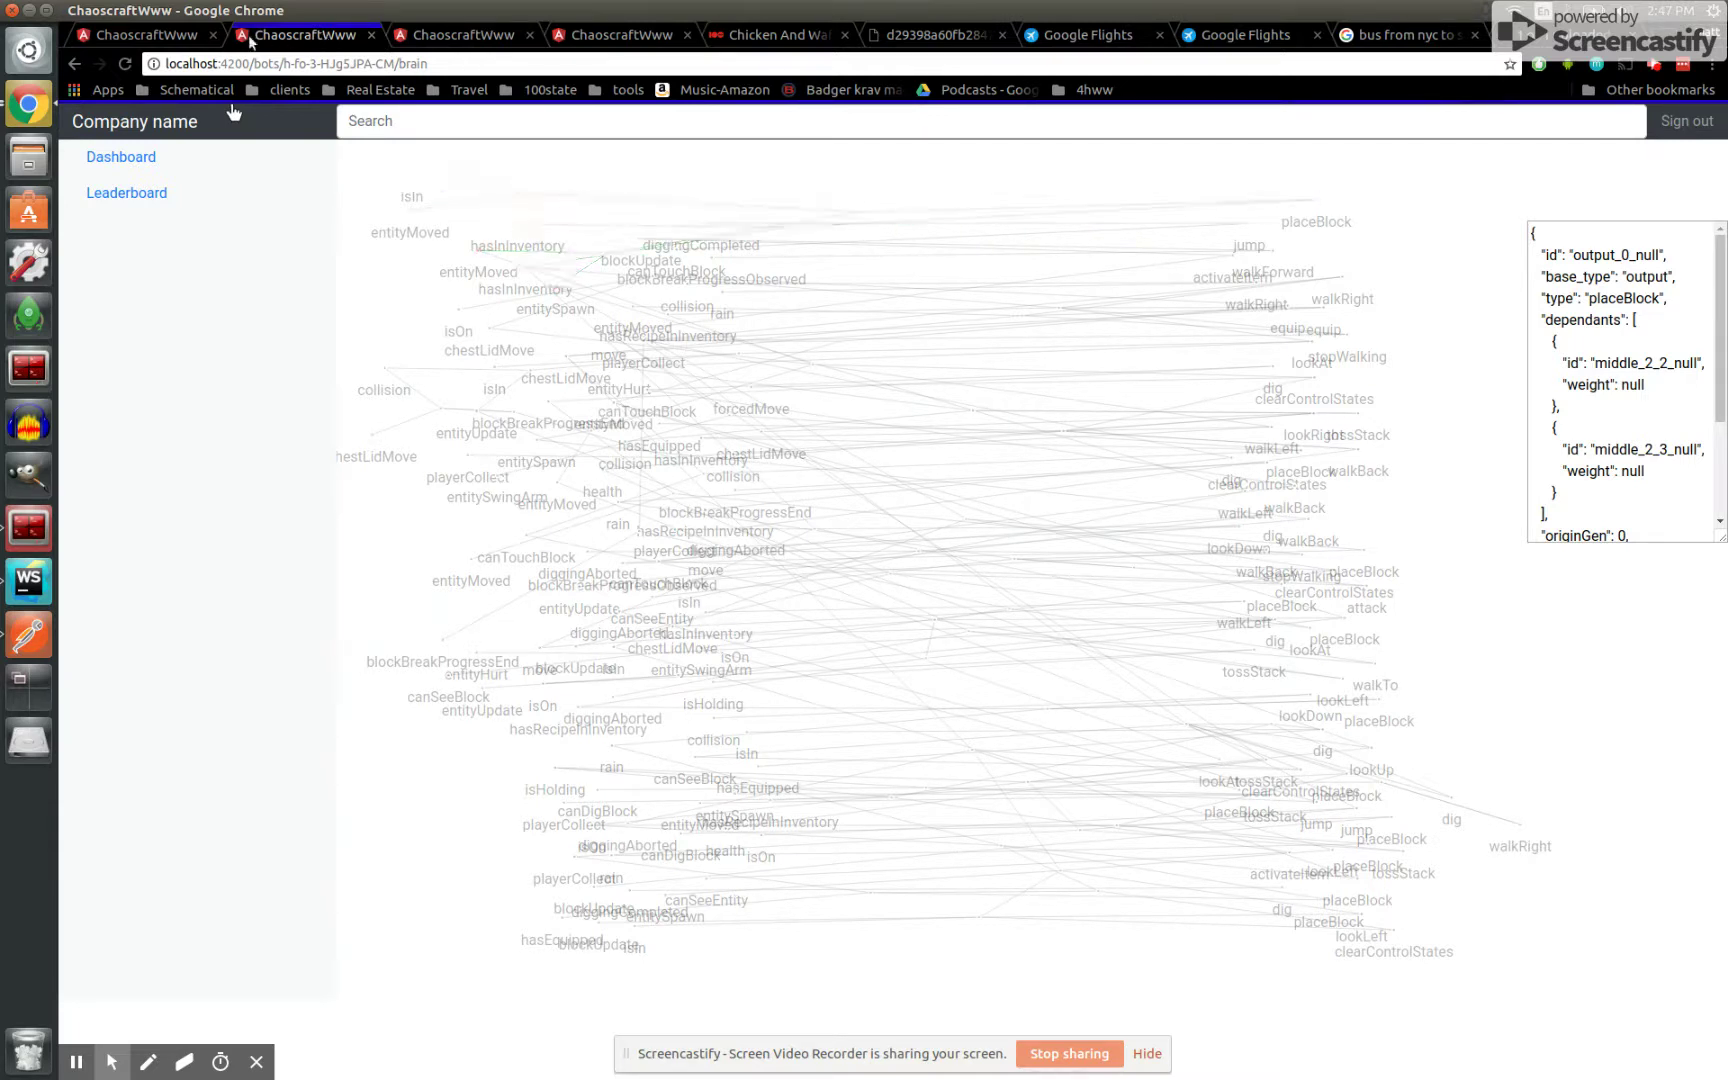
Return to the densest brain graph and close the developer tools so it fills the page
click(147, 34)
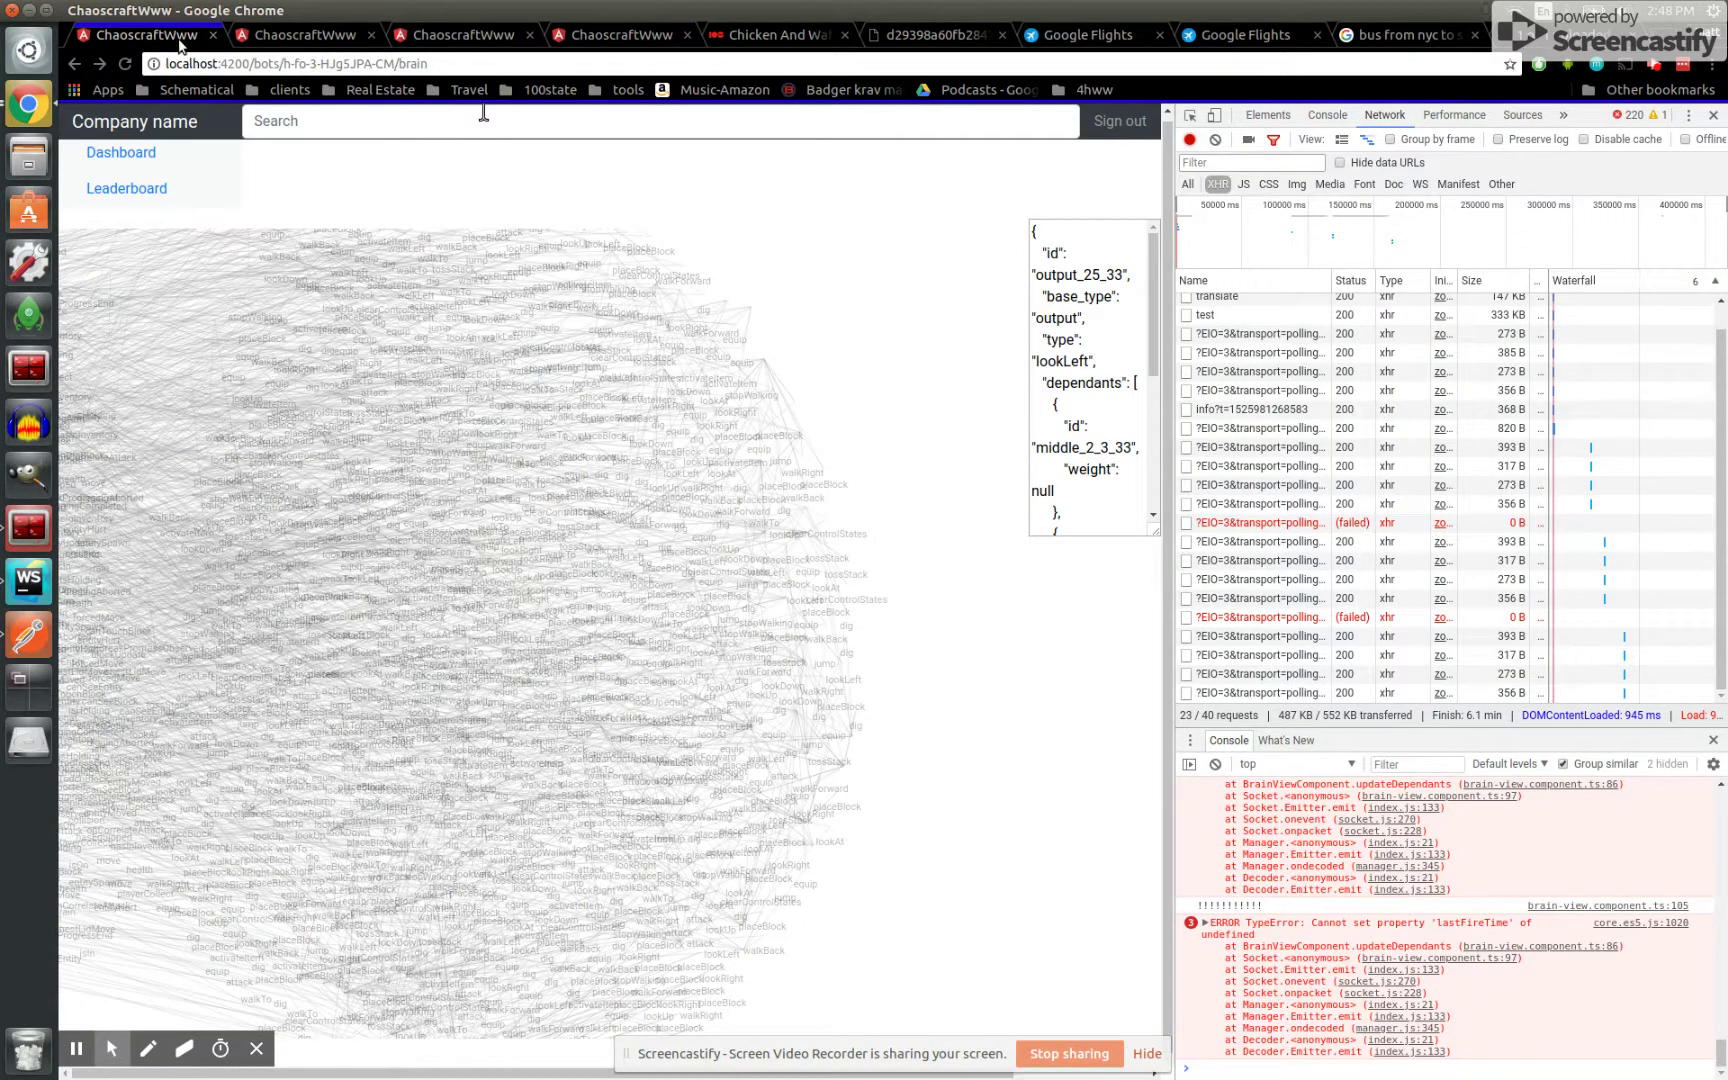
mouse_move(500, 240)
key(F12)
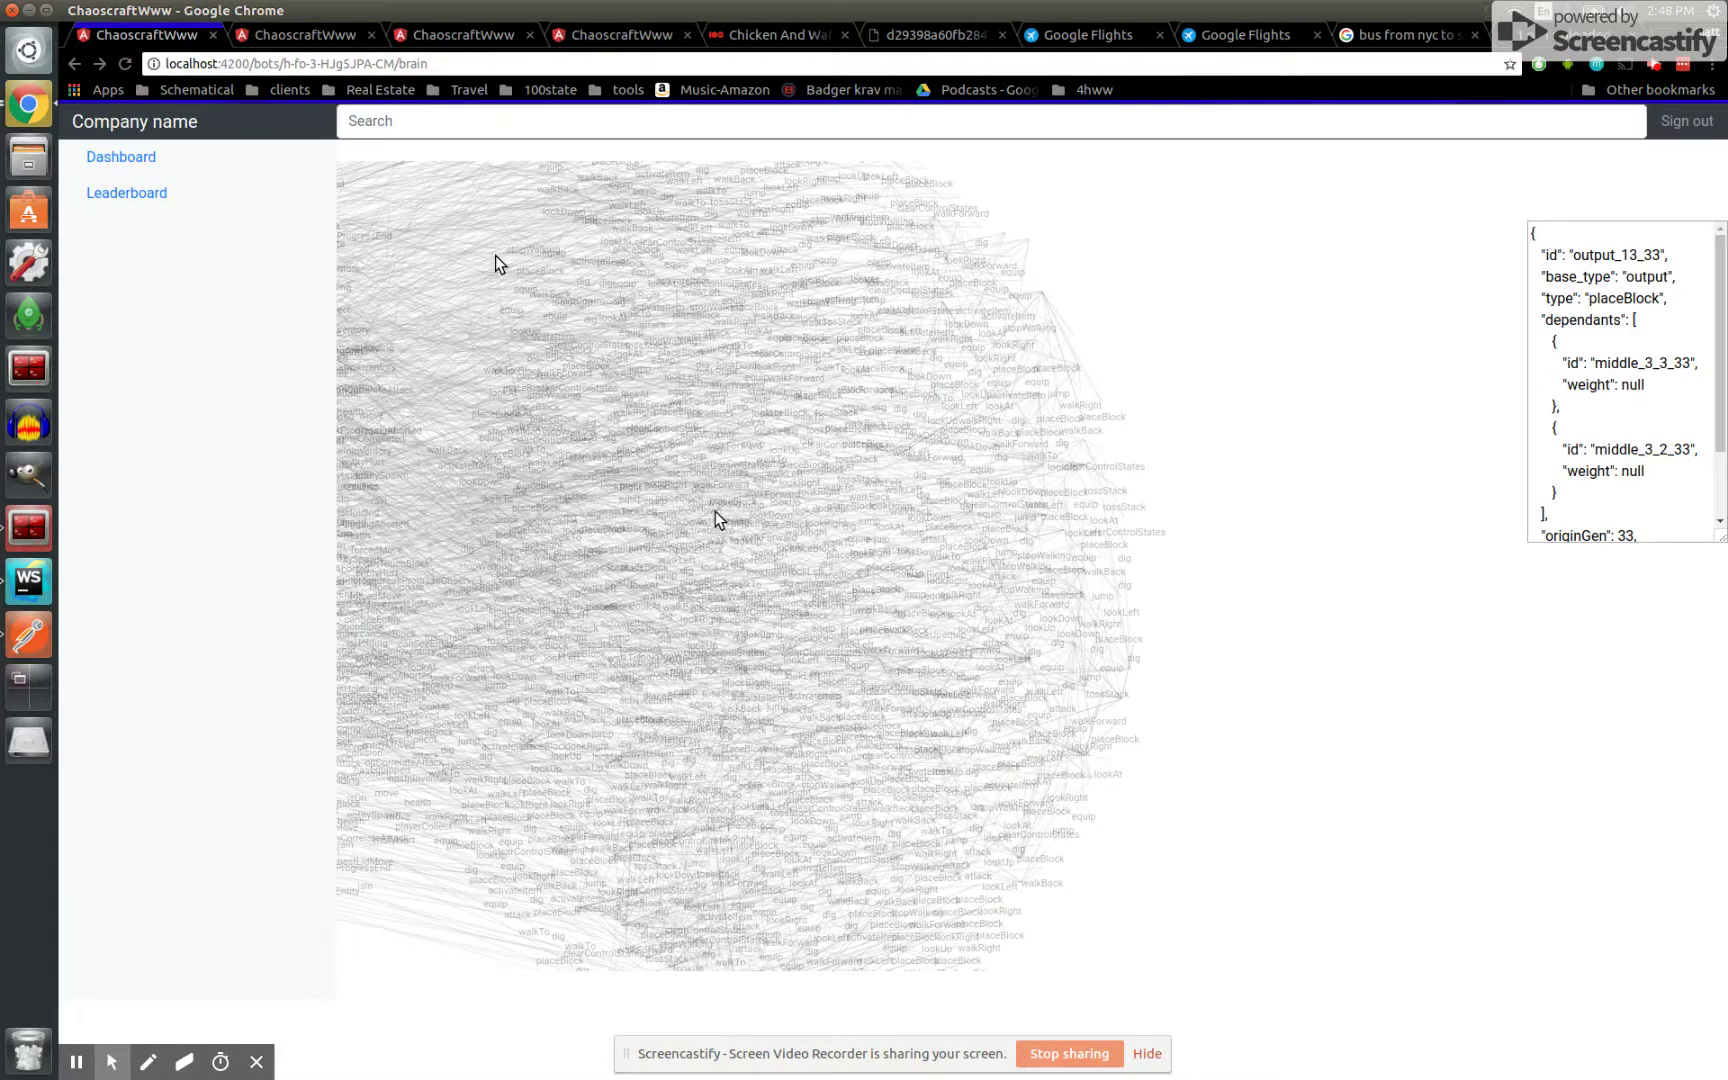
Inspect a placeBlock output and its connections in the middle of the densest brain graph, and check neighbouring outputs
click(797, 527)
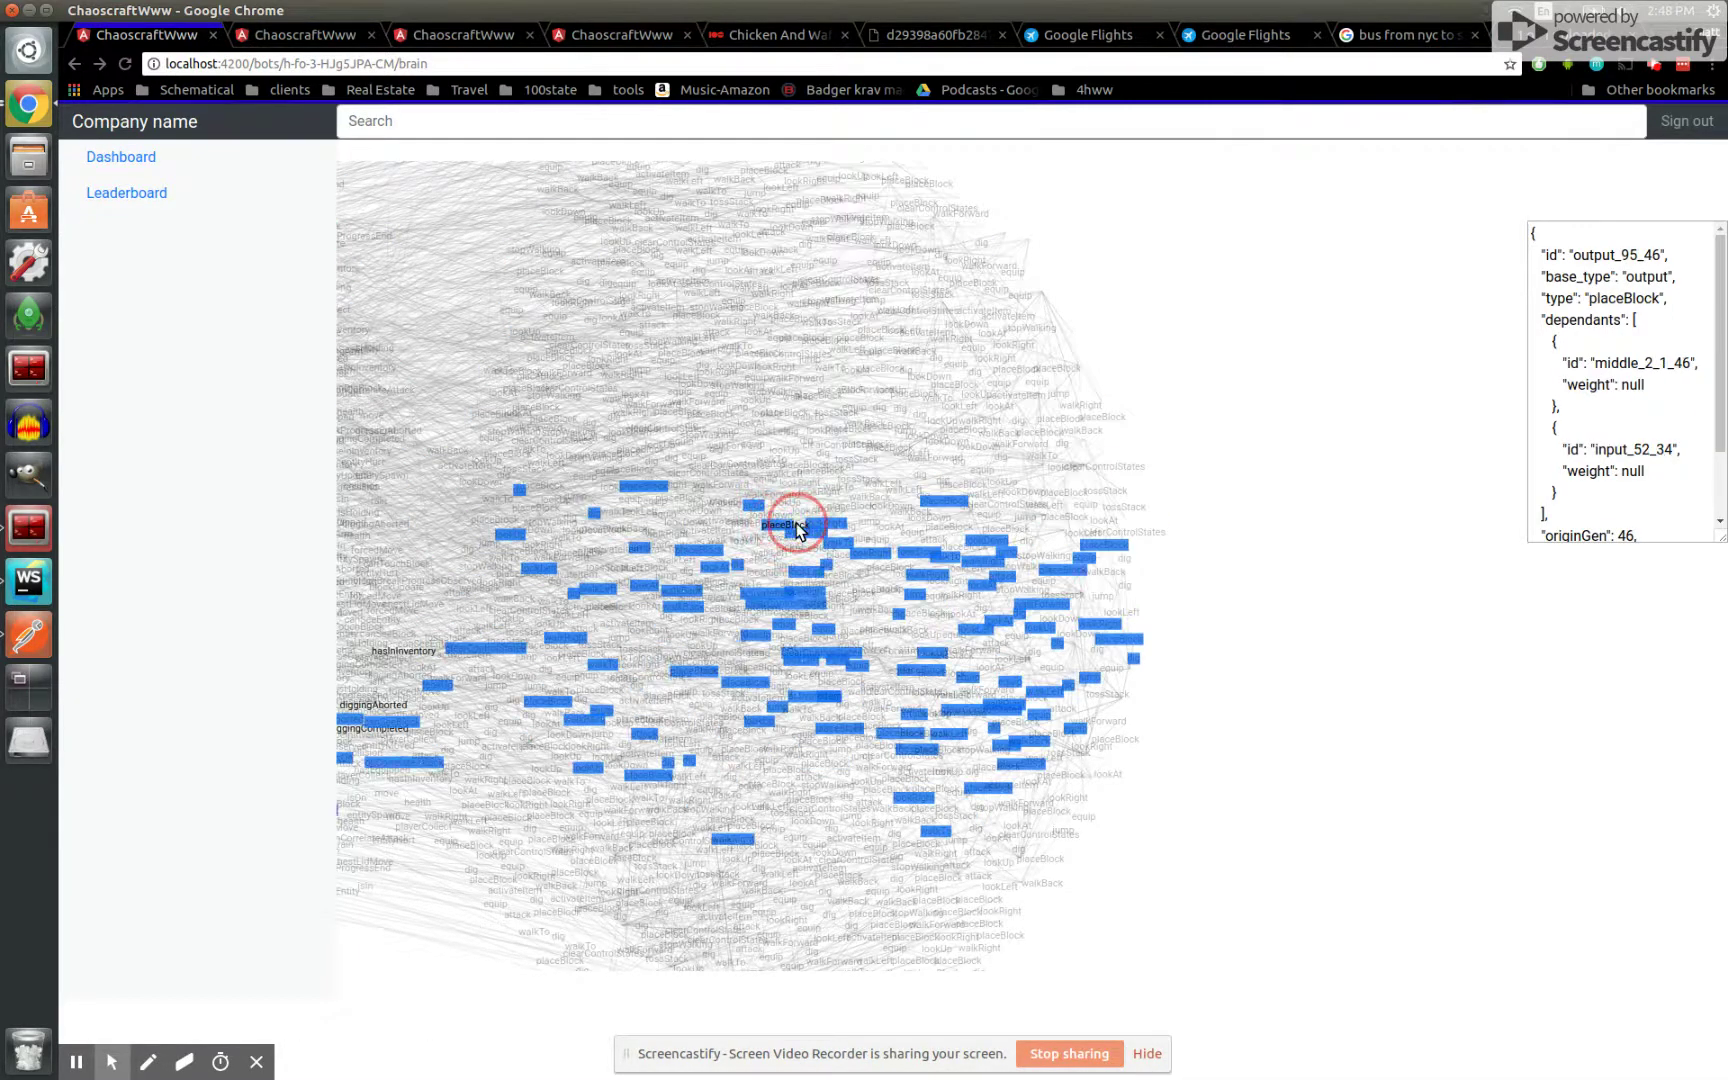
drag(797, 527, 949, 485)
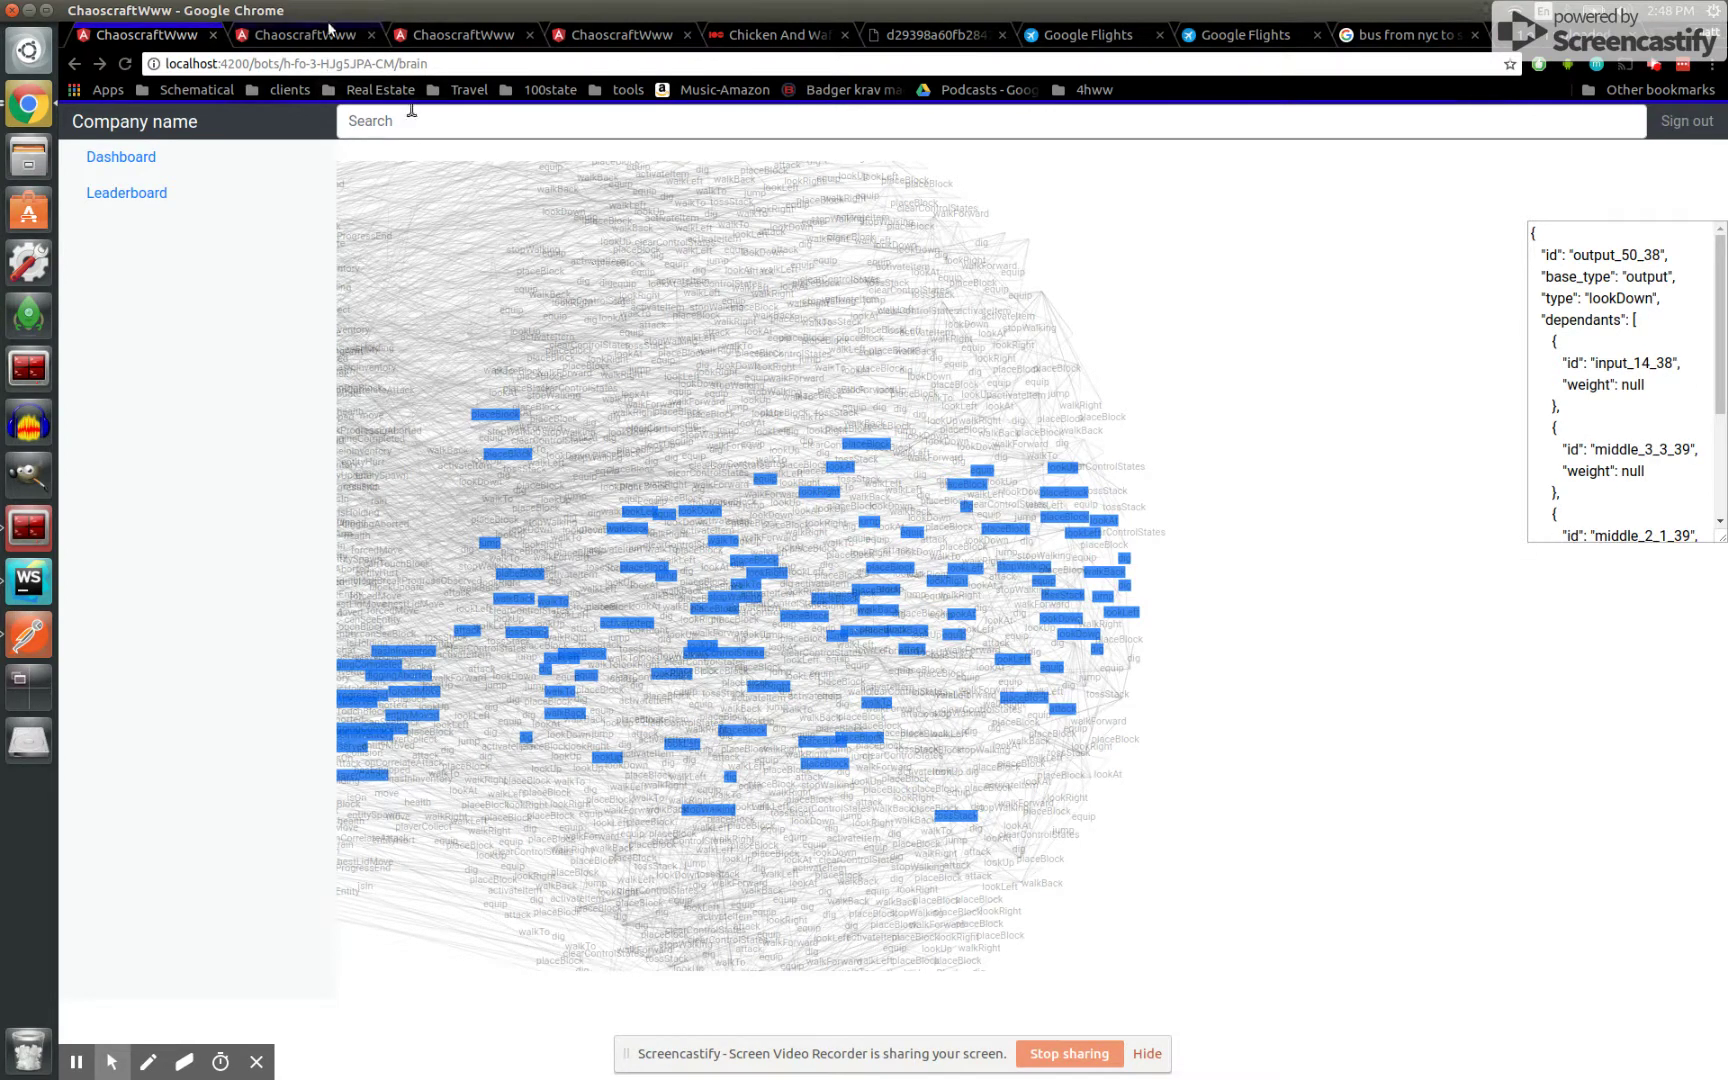
mouse_move(656, 478)
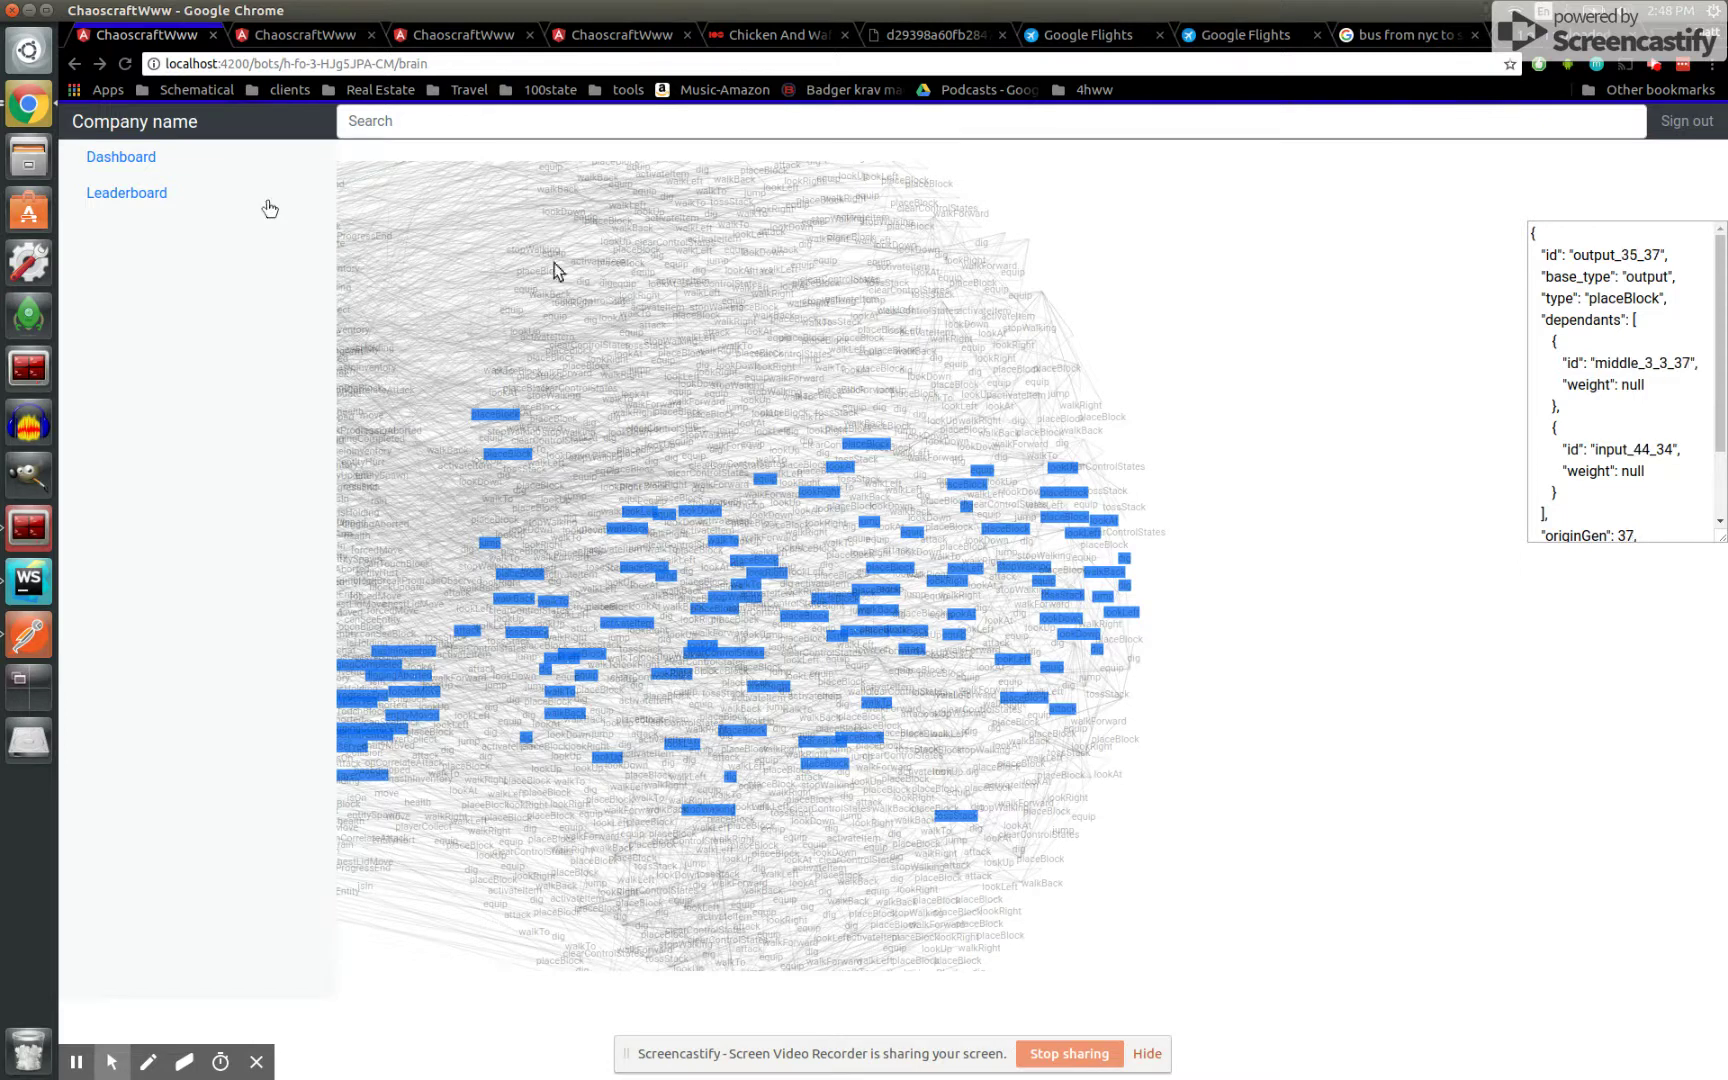
Open the bot leaderboard and show its place_block ranking
click(146, 195)
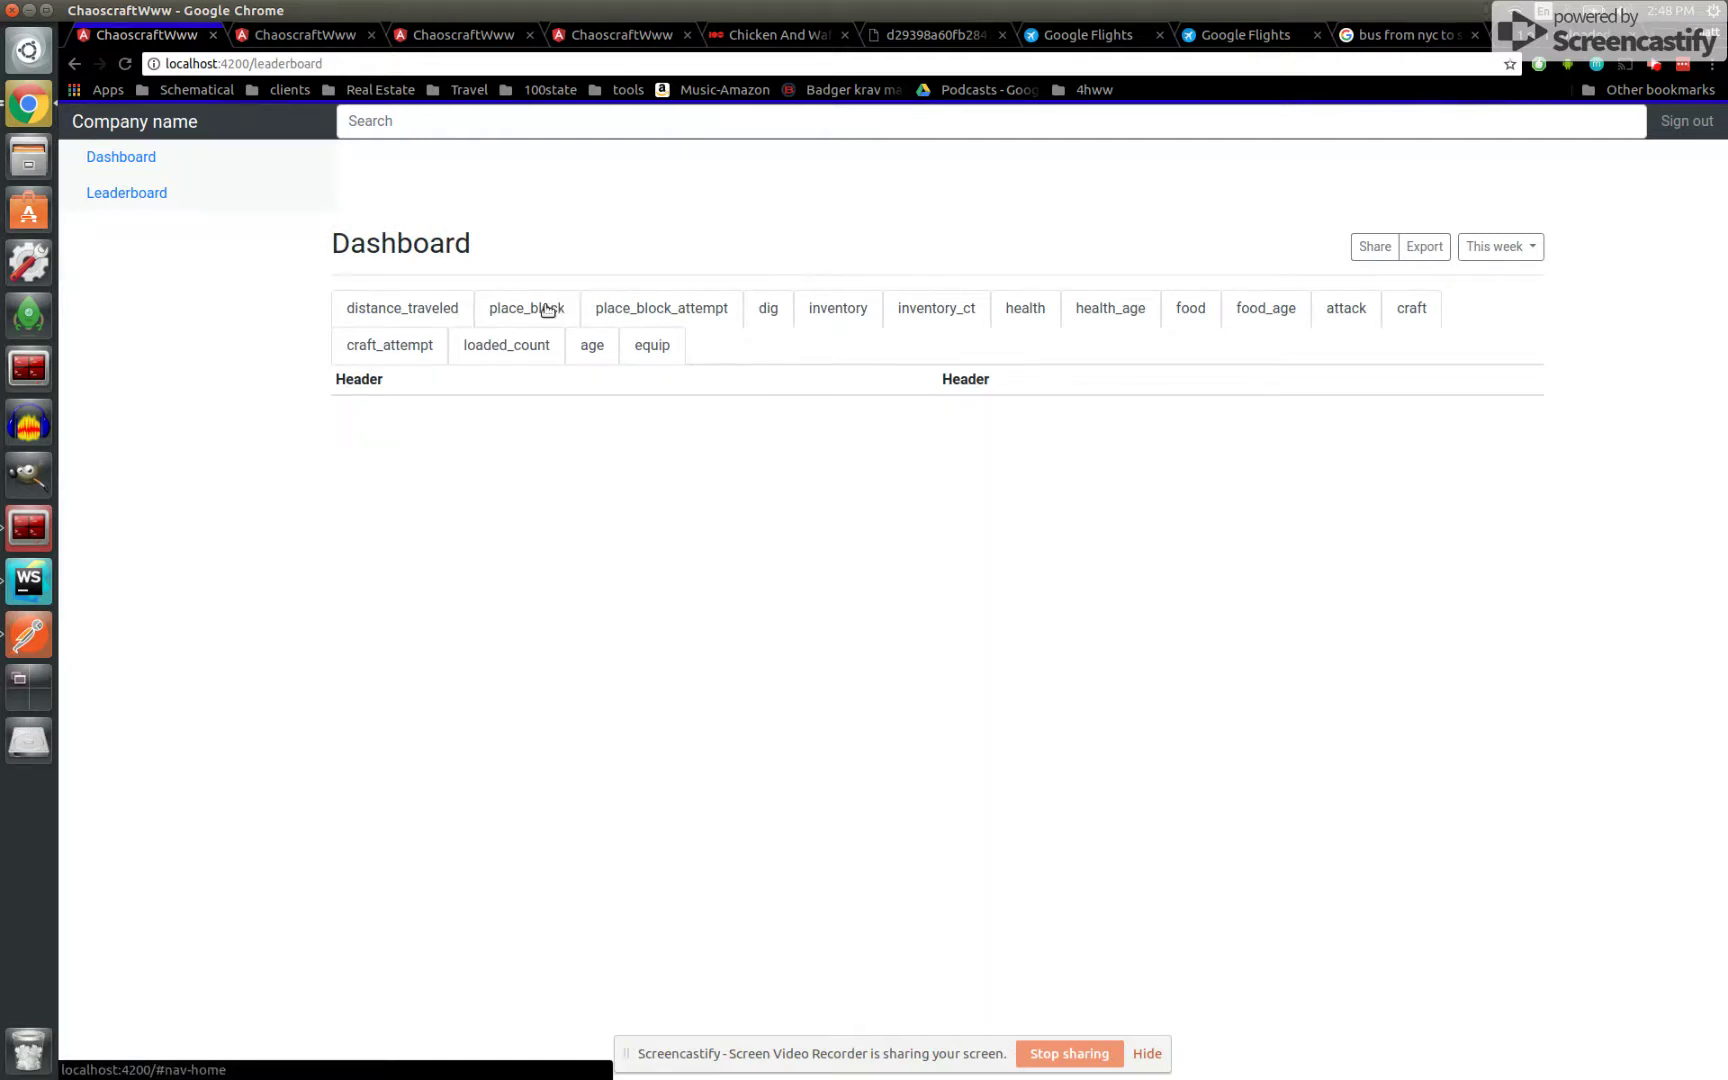
click(548, 310)
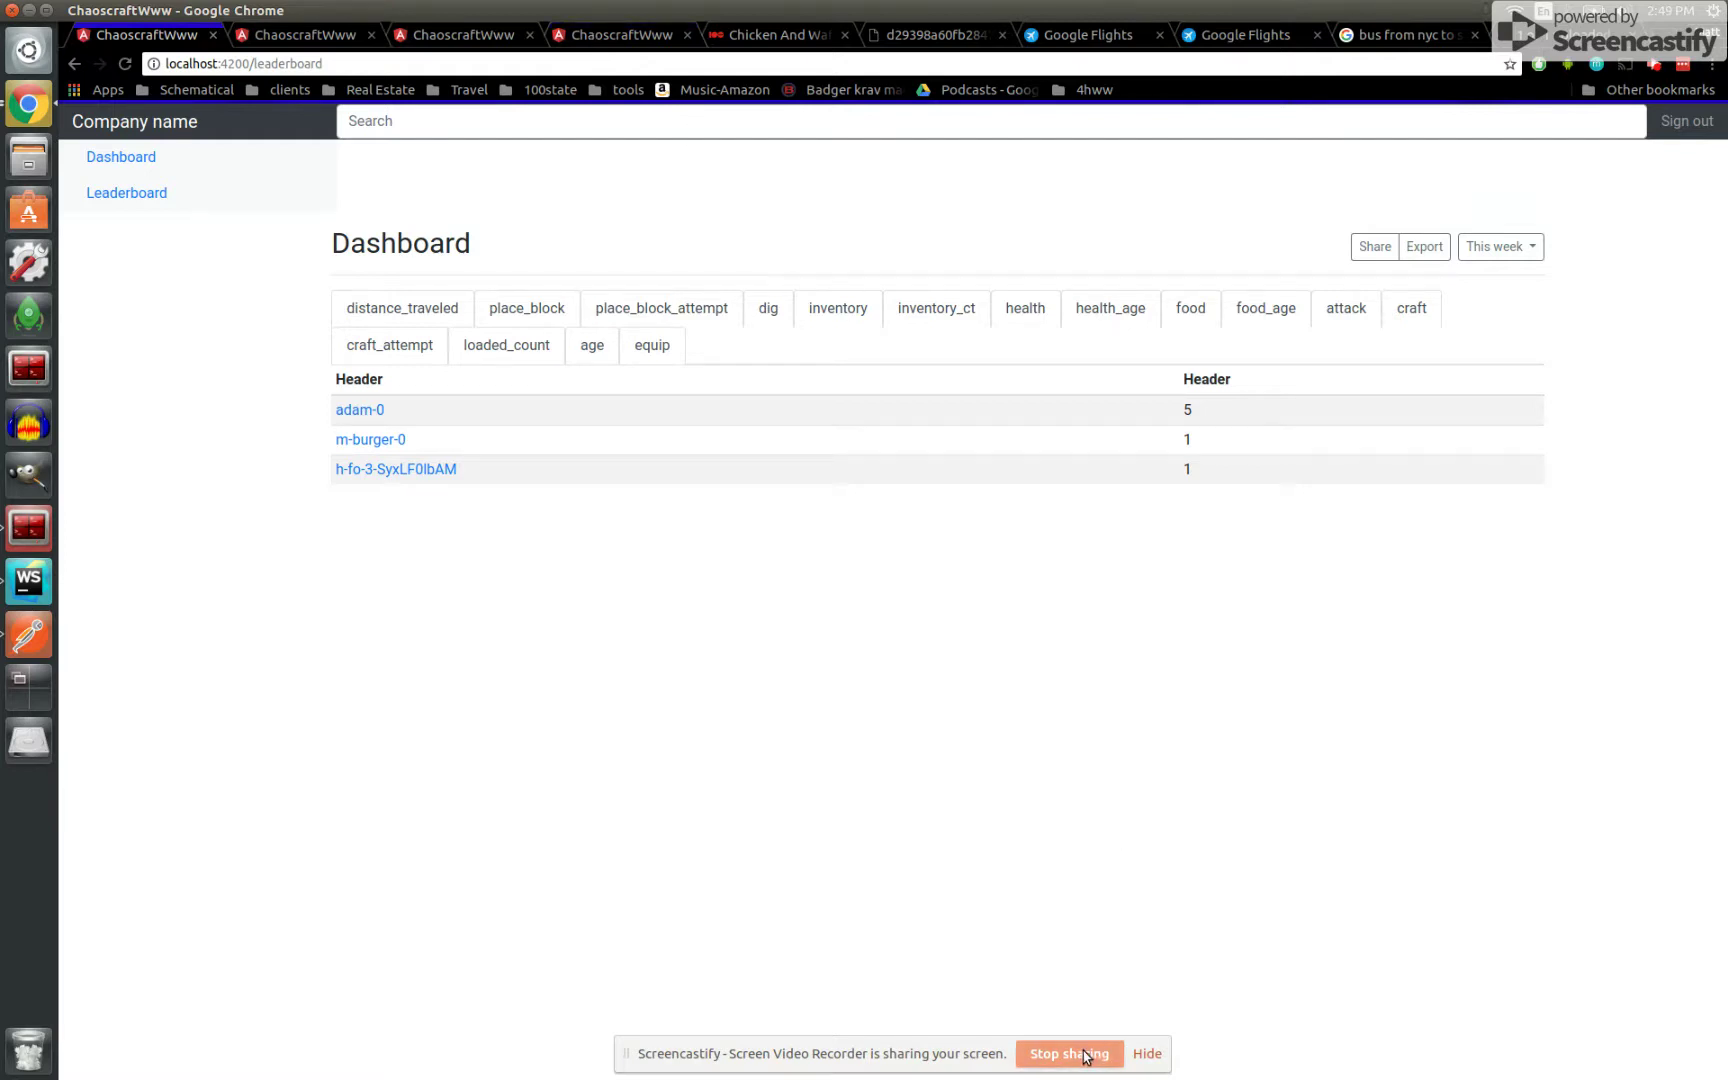
key(ctrl+alt+Down)
key(ctrl+alt+Down)
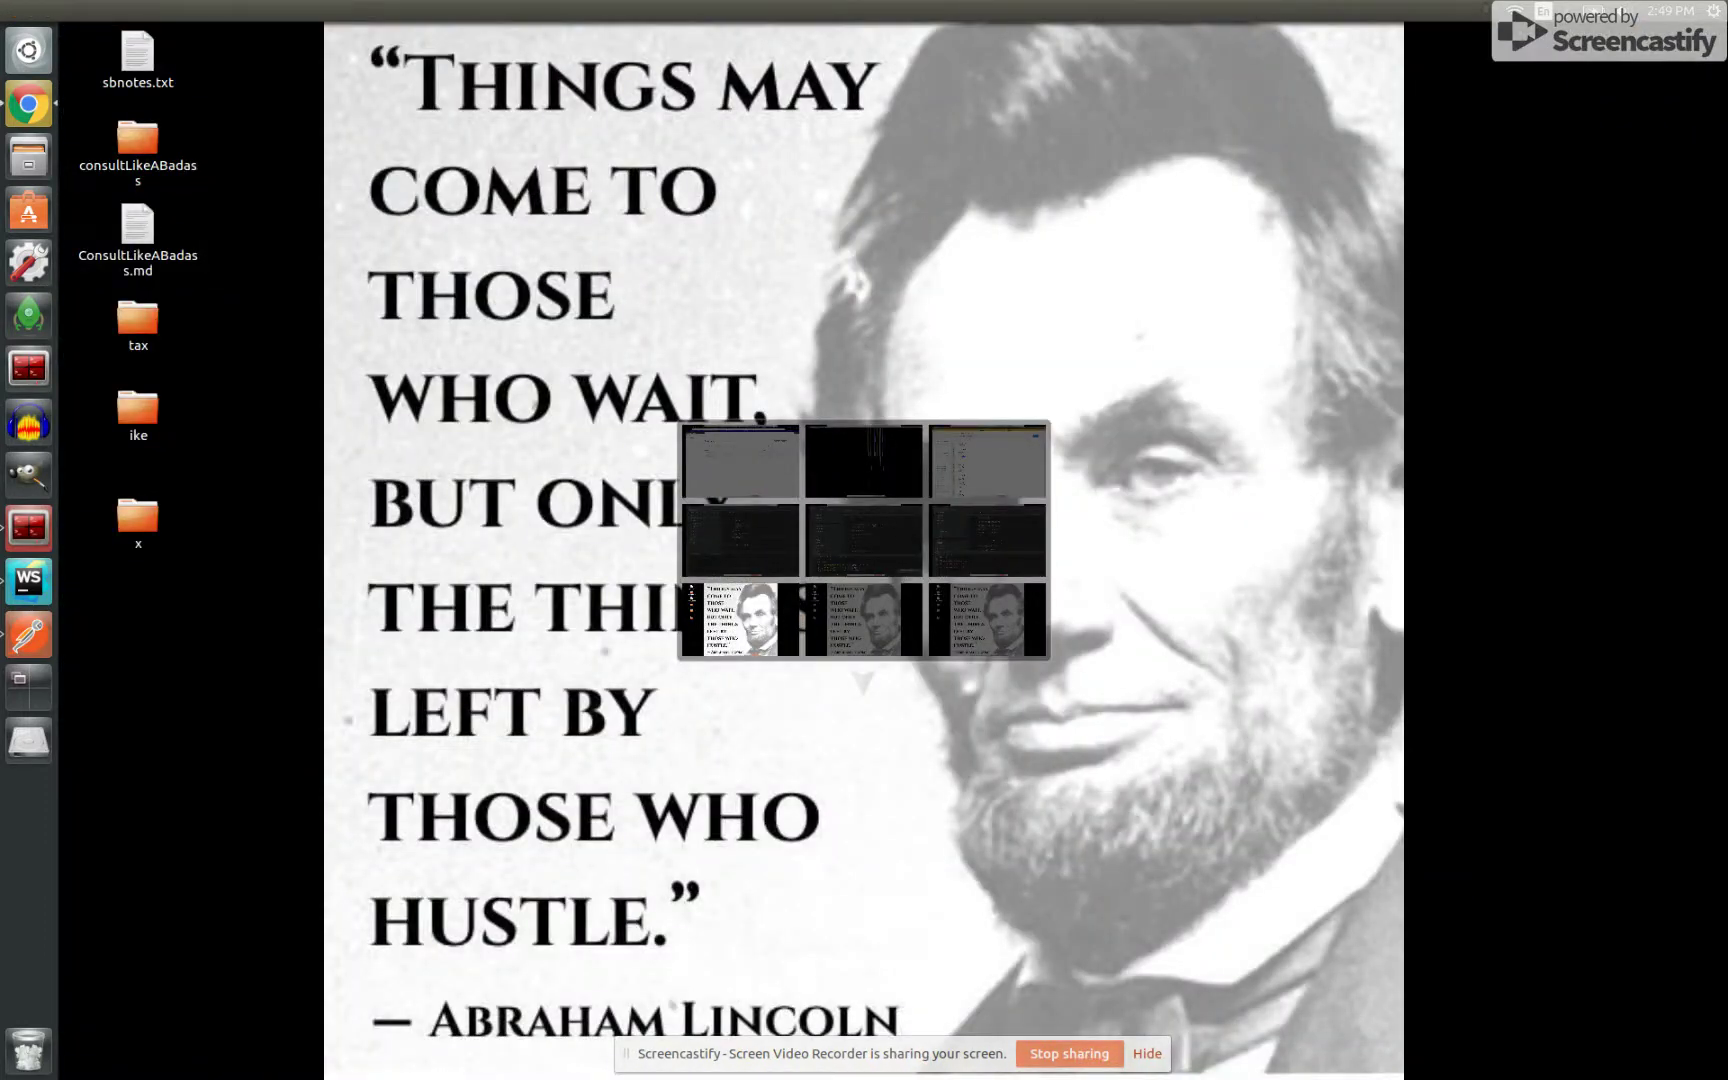
key(ctrl+alt+Up)
key(ctrl+alt+Right)
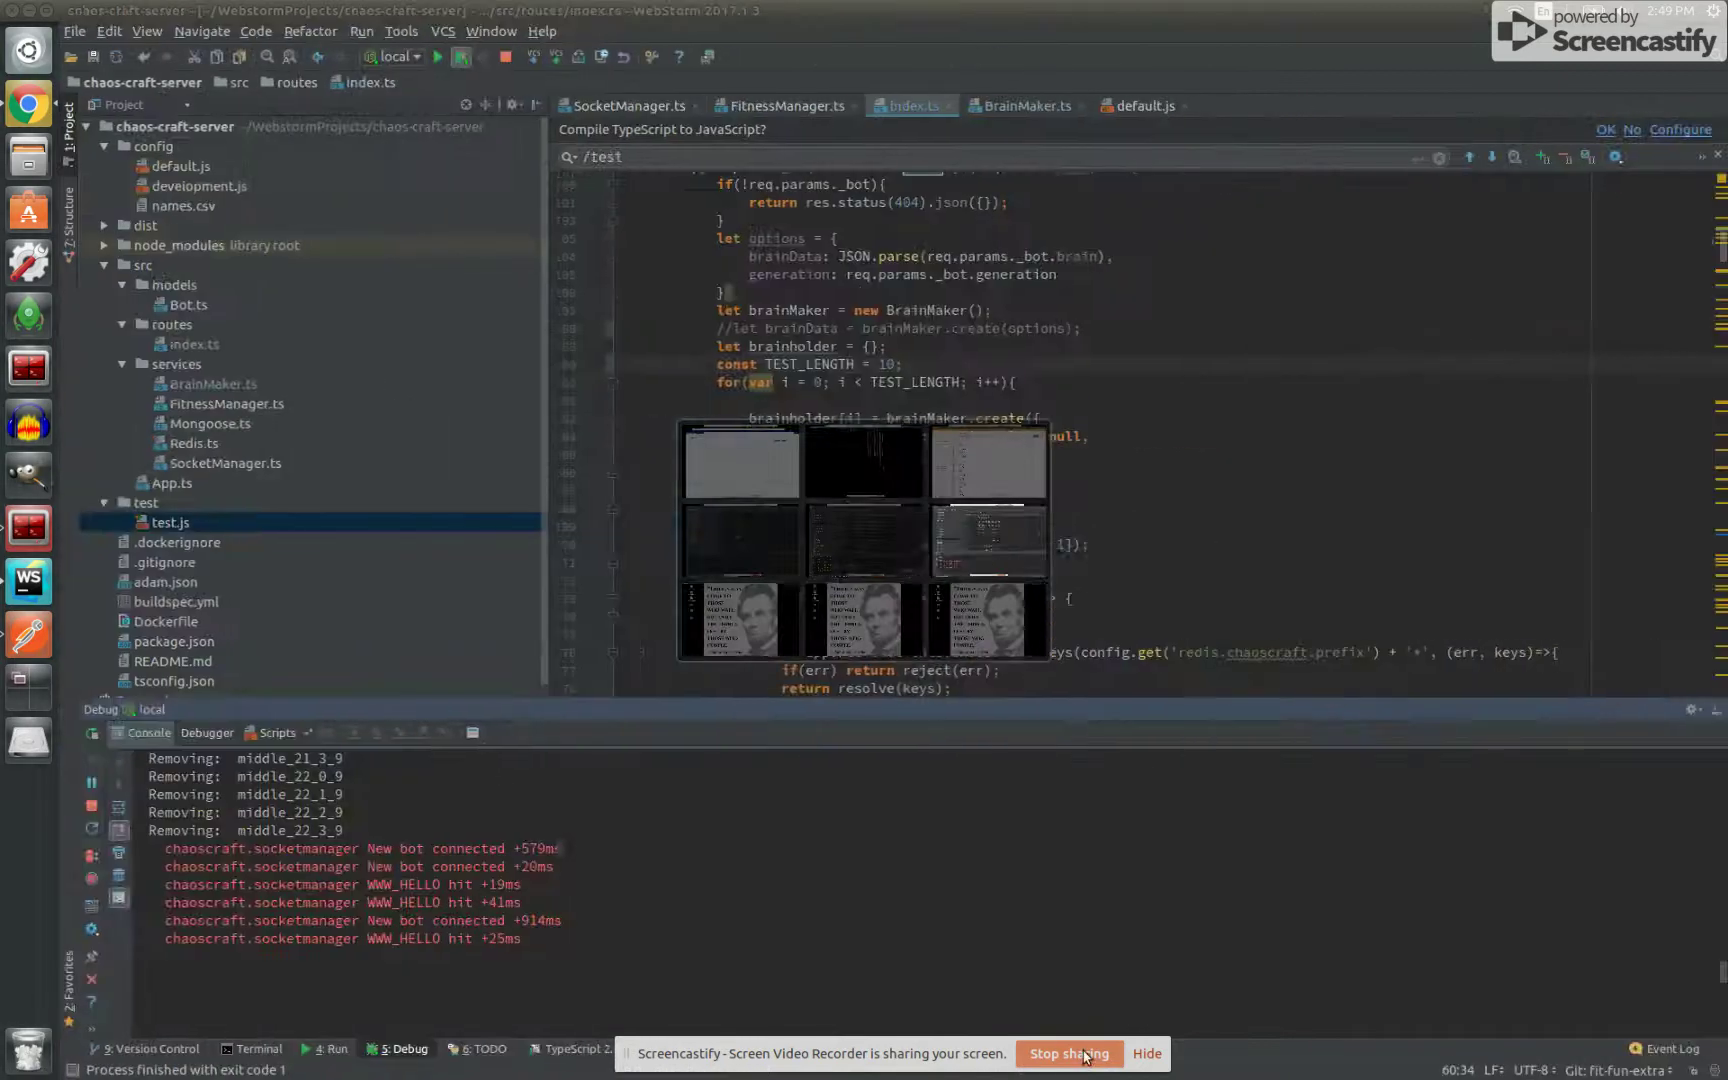
key(ctrl+alt+Left)
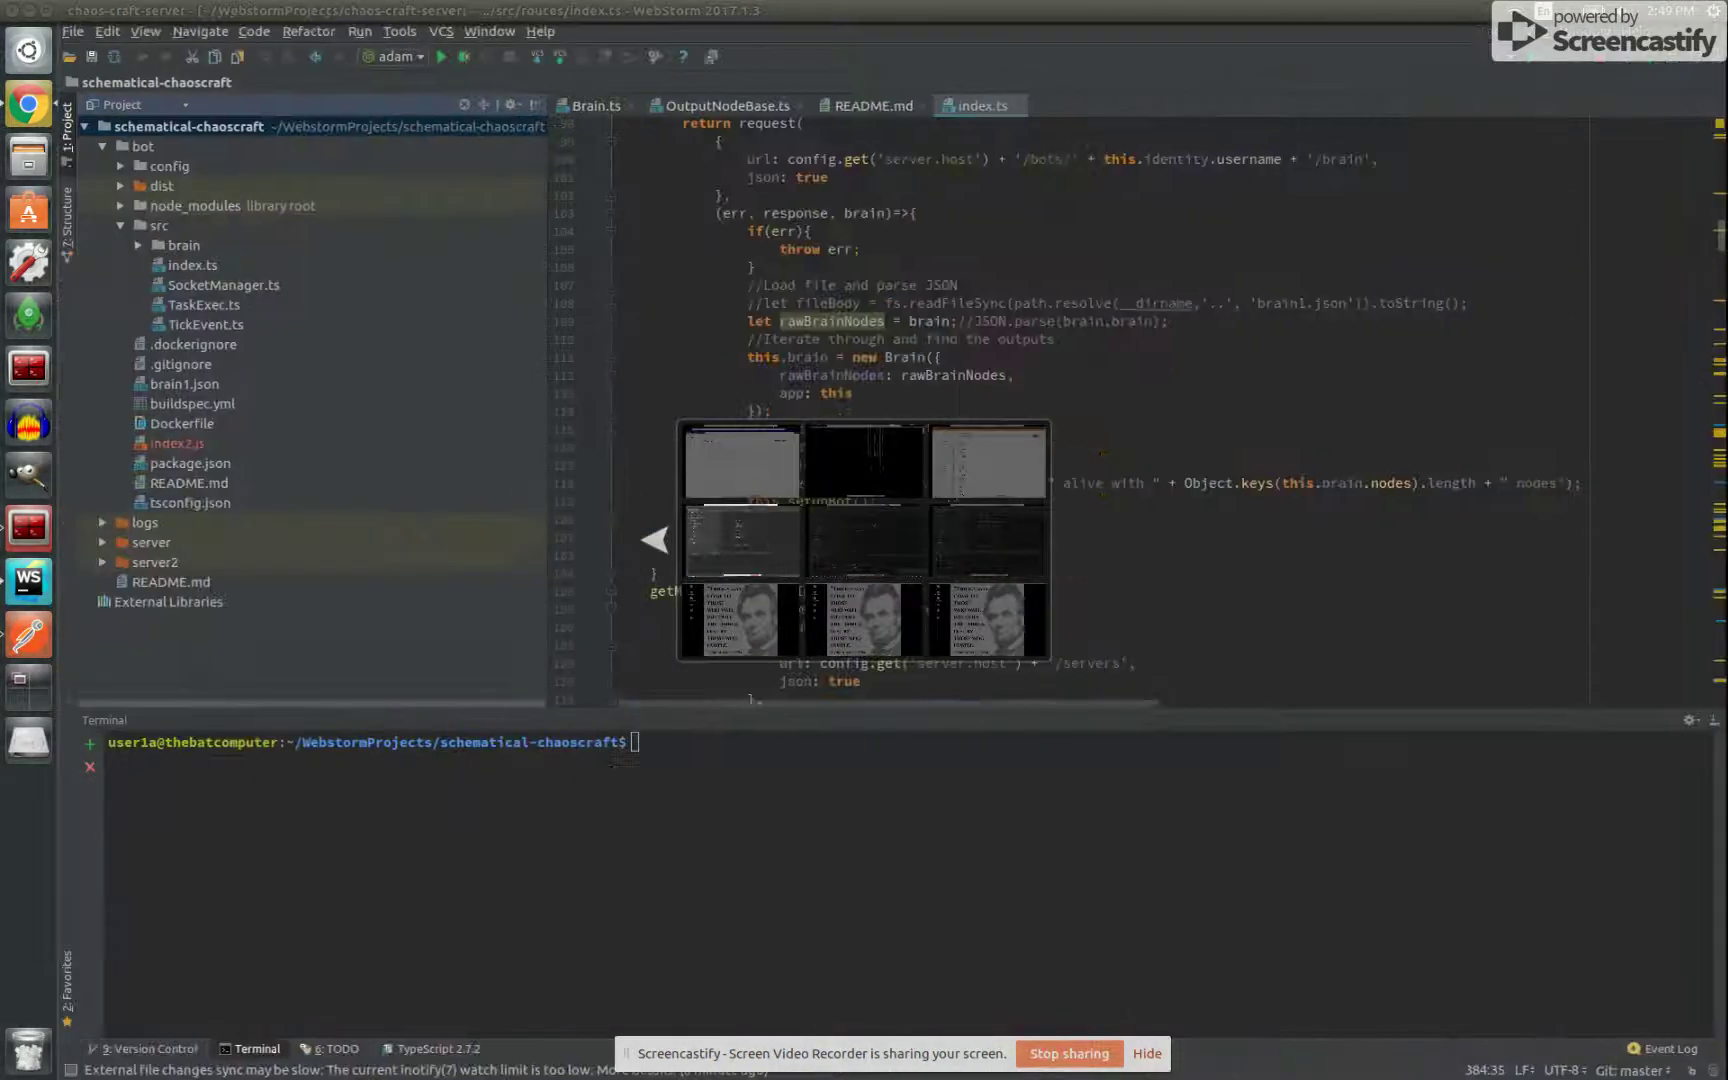
key(ctrl+alt+Up)
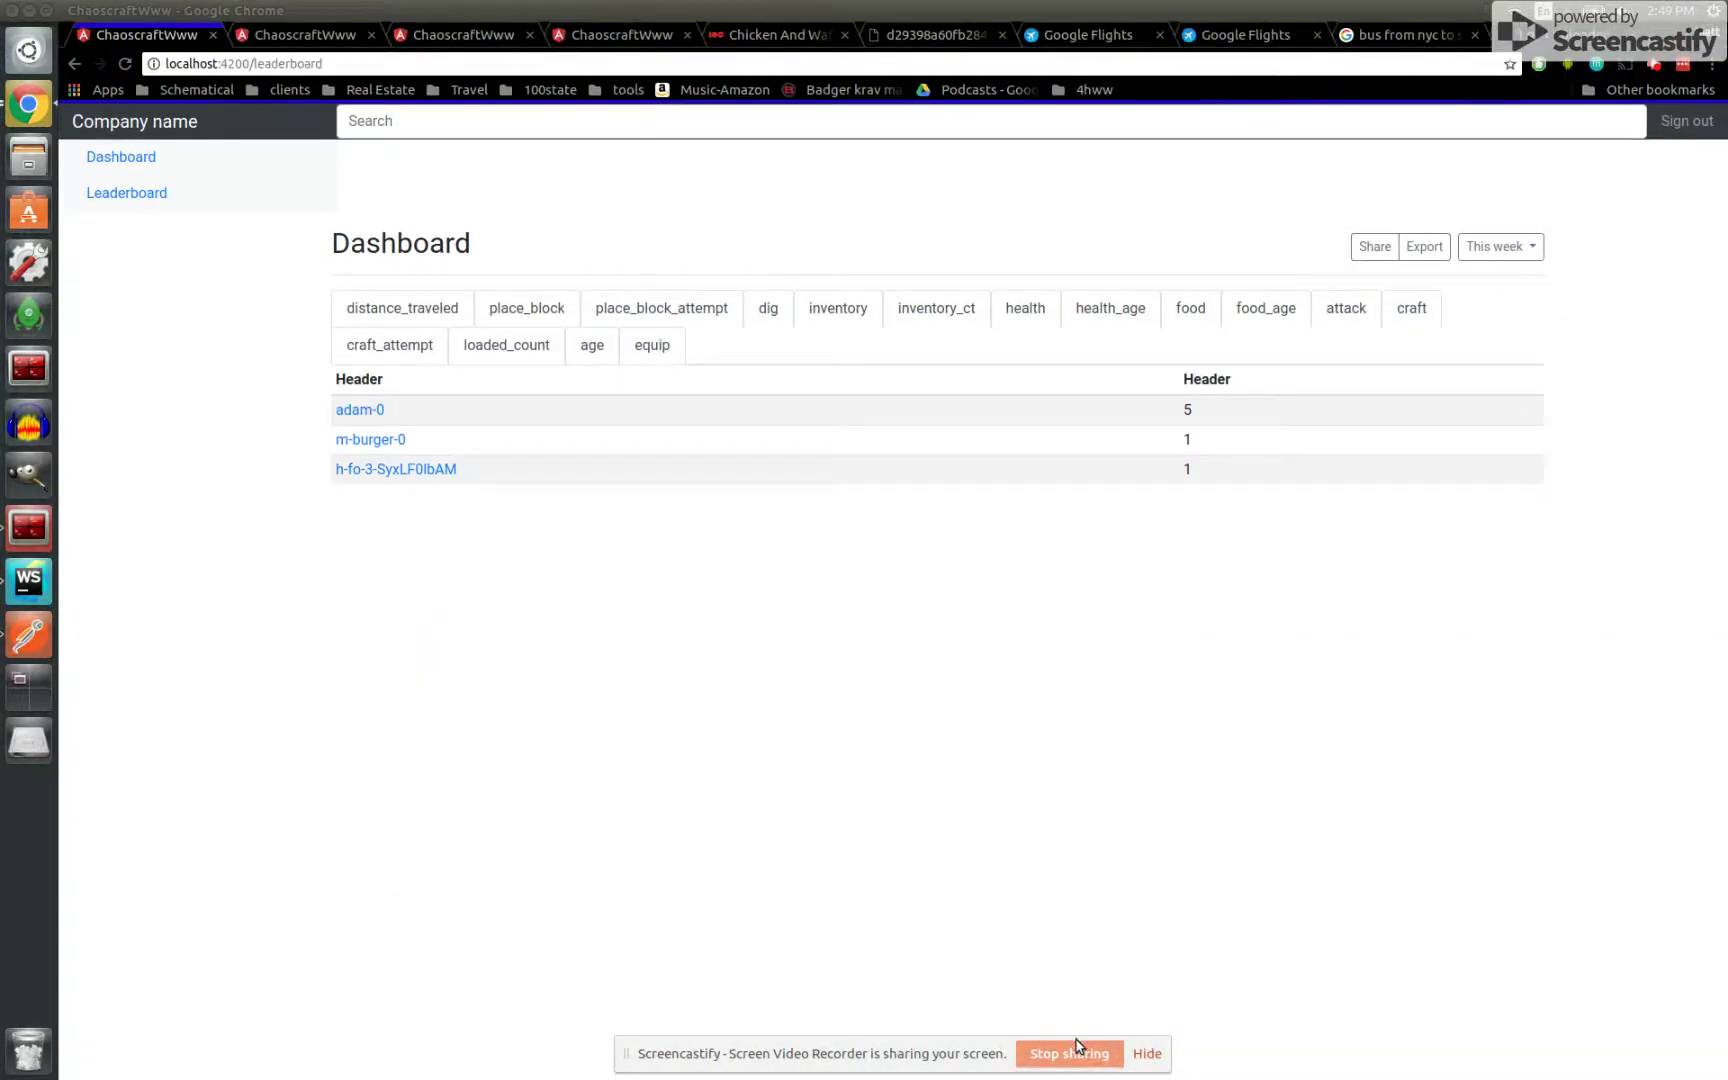